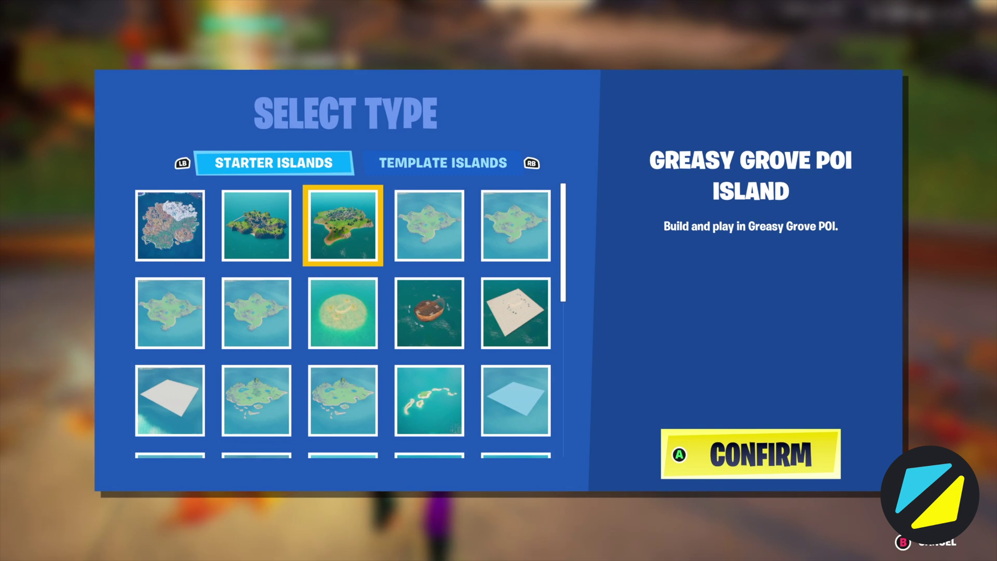
Create a new island from the Large Grid Island starter and name it Event Binding Tutorial.
key(Down)
key(Down)
key(Down)
key(Down)
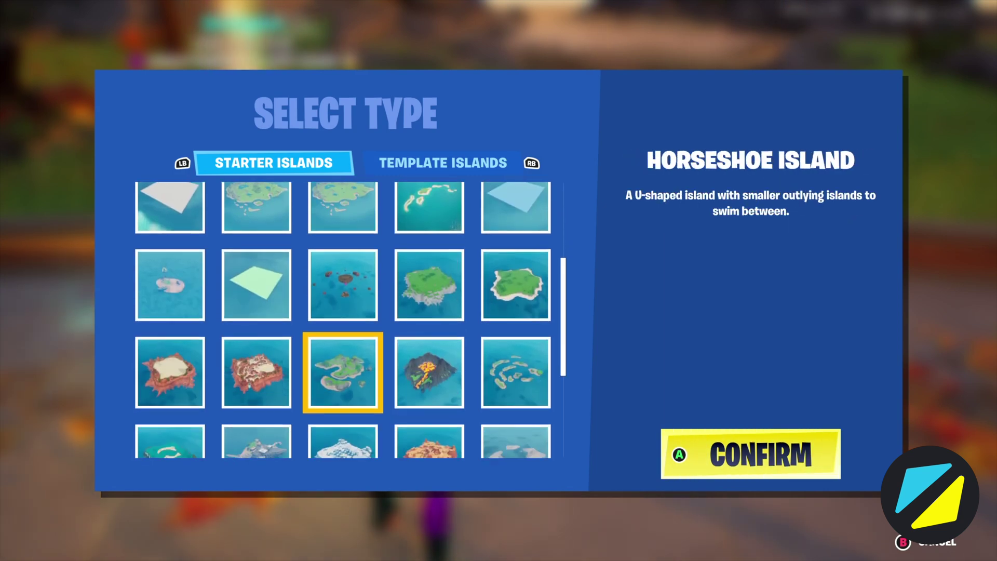
key(Up)
key(Up)
key(Right)
key(Right)
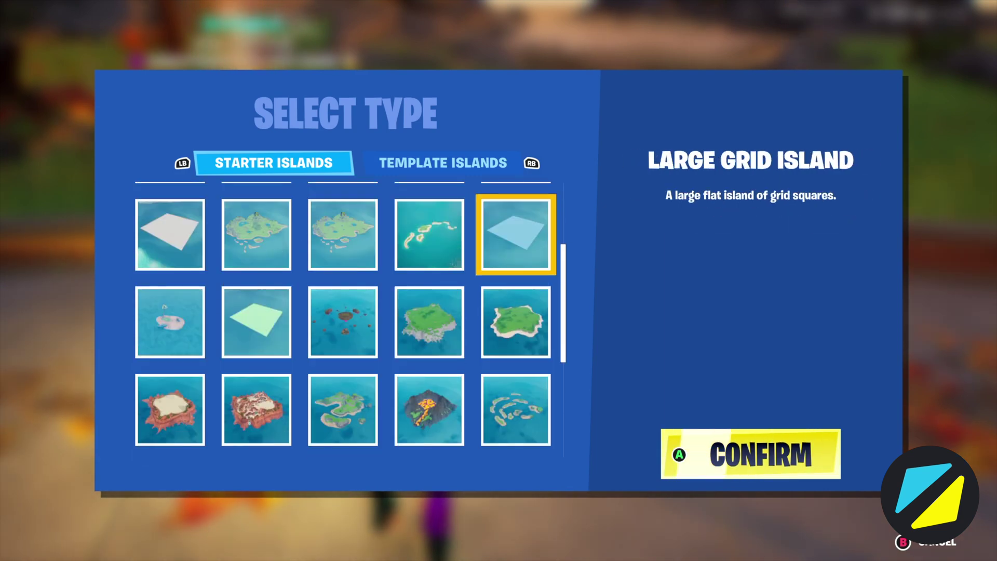
key(Return)
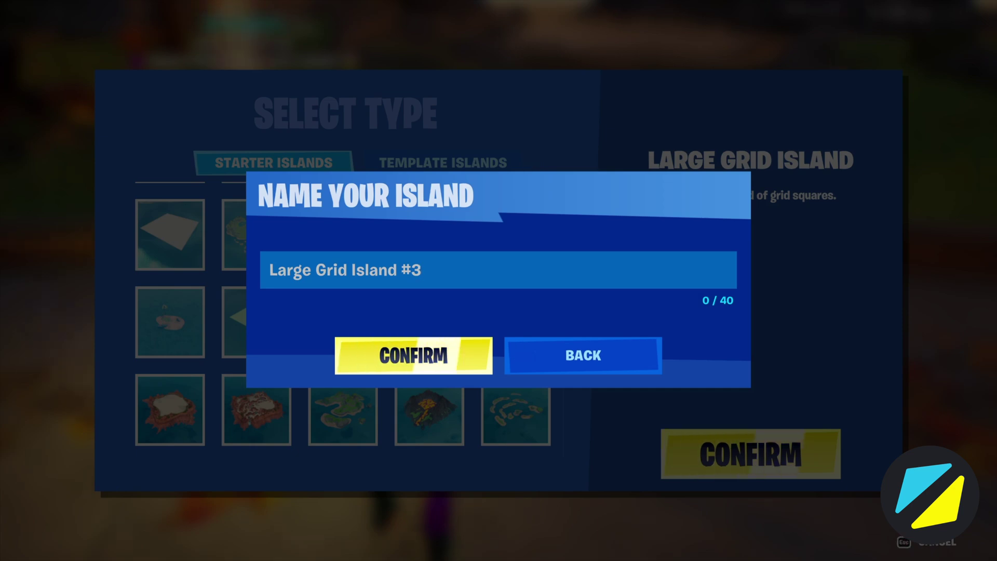
text(Event Binding Tutorial)
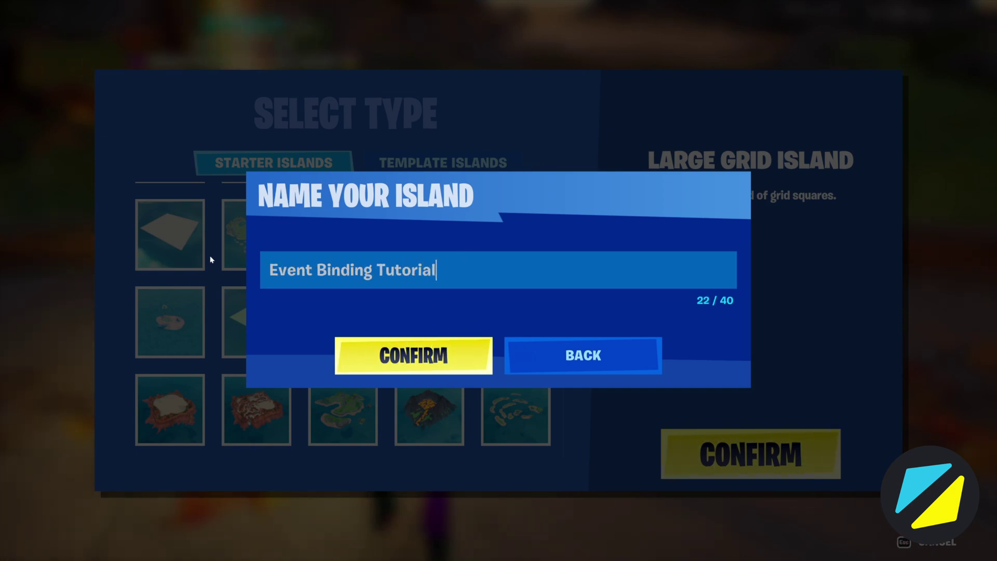
click(358, 355)
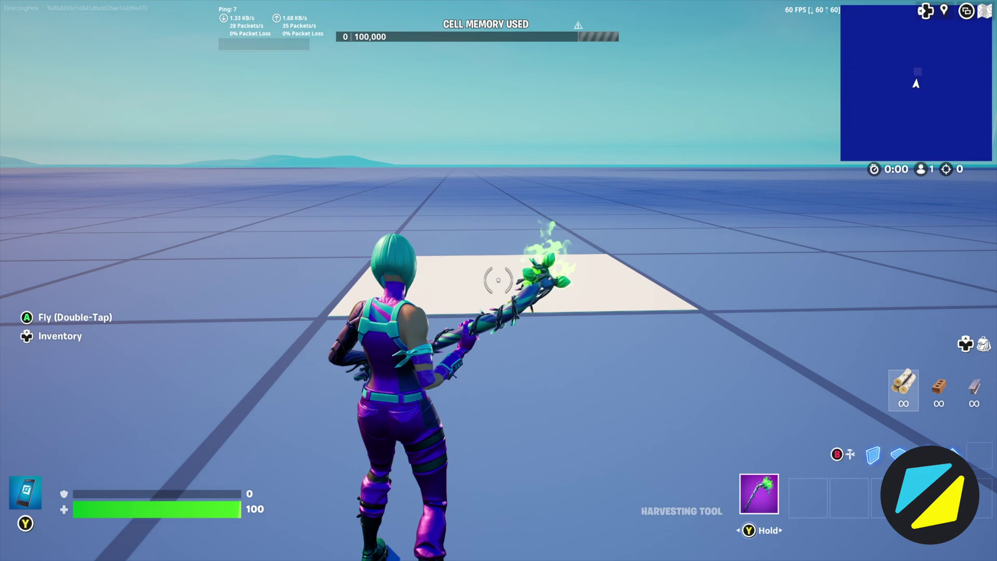
Convert the island's event system from channels through the island's tool settings.
key(Escape)
key(Up)
key(Up)
key(Return)
key(Down)
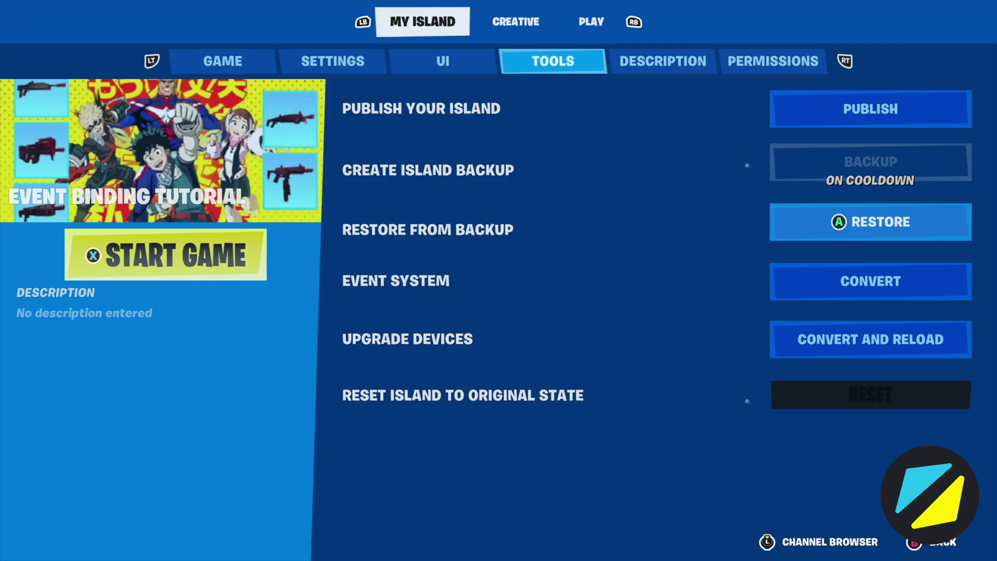
key(Down)
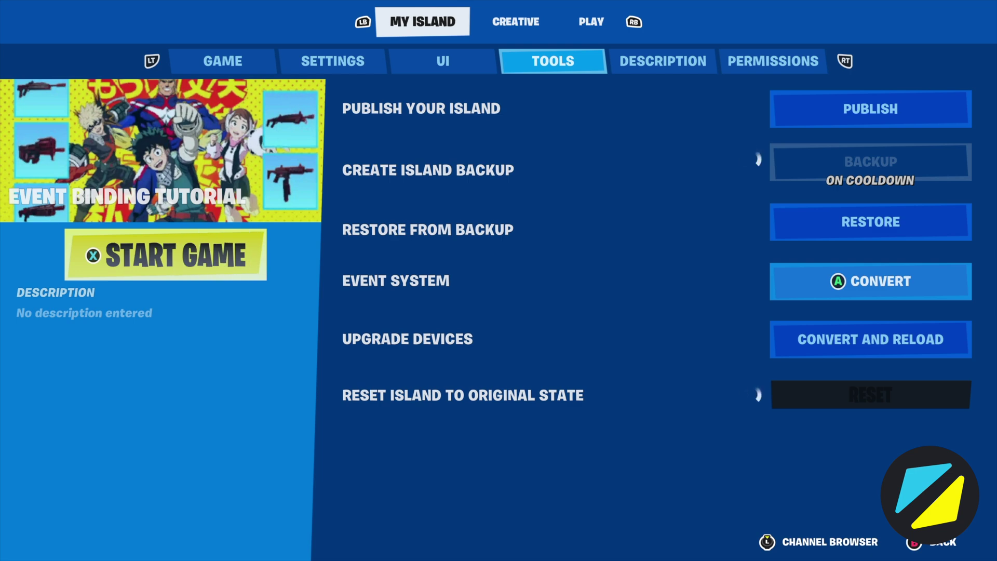
key(Up)
key(Up)
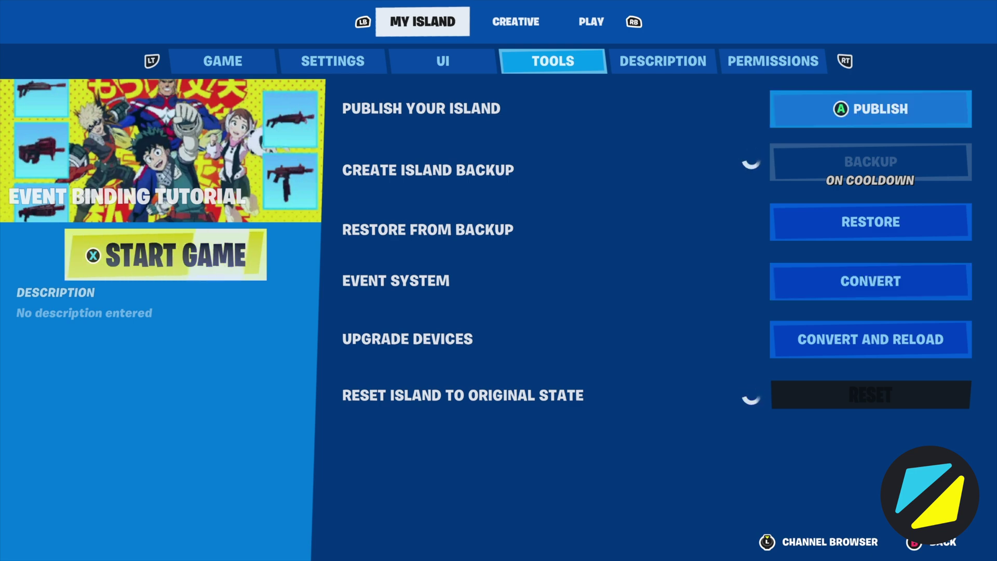
key(Down)
key(Down)
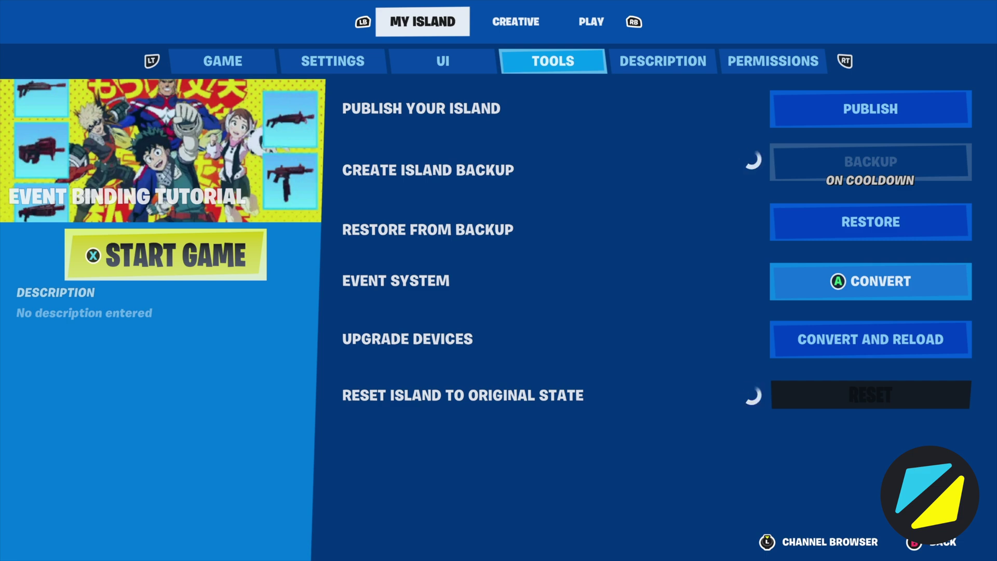
key(Up)
key(Down)
key(Return)
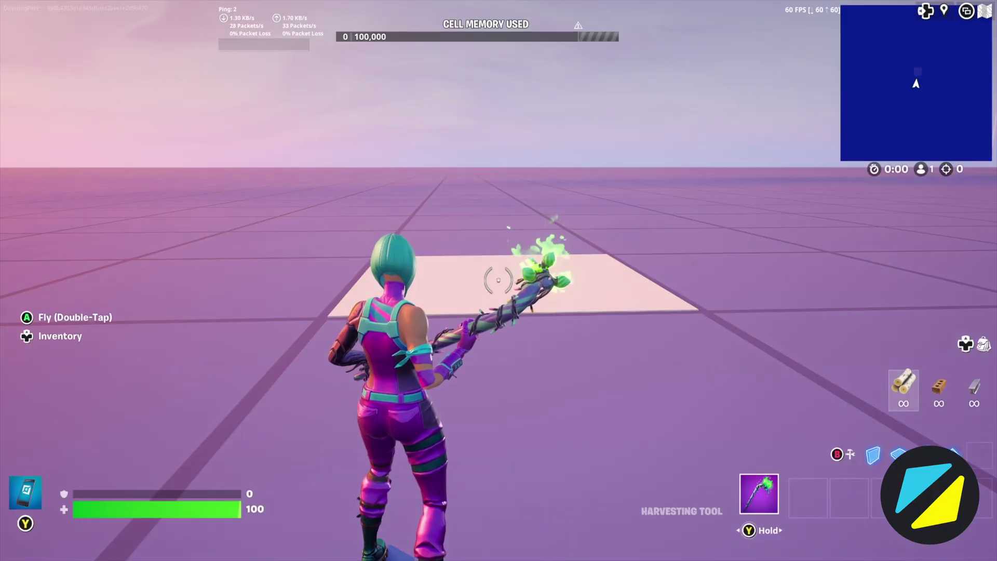
Reopen the island's tool settings, check the Event System entry, and return to the island.
key(Escape)
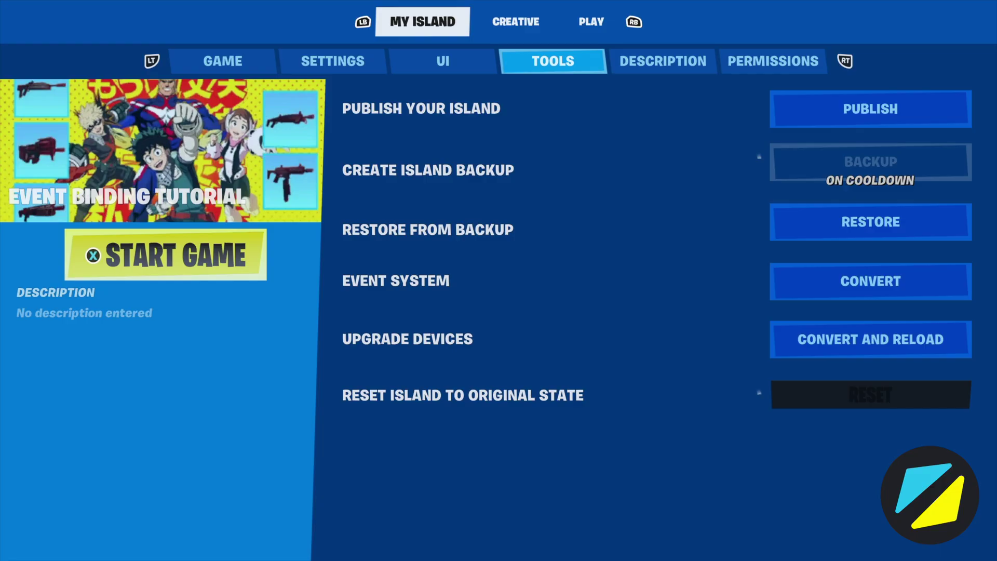
key(Down)
key(Down)
key(Down)
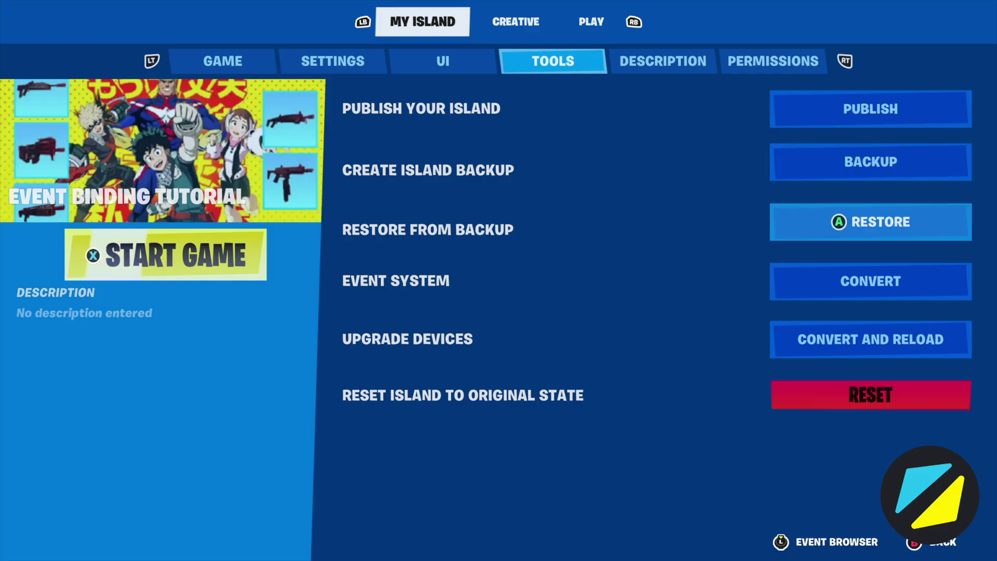
key(Up)
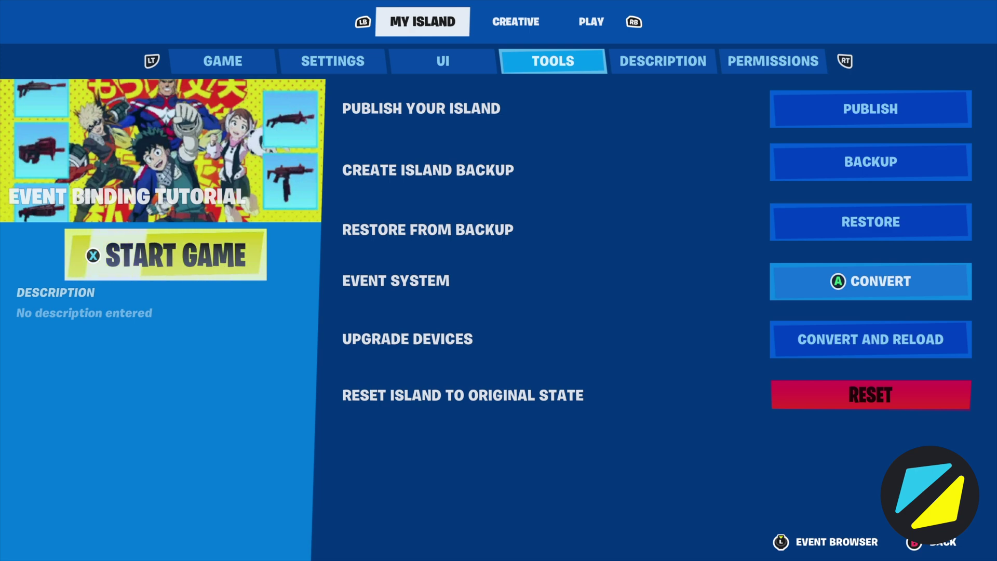
key(Escape)
Find the Timer device among the creative devices and place it on the grid floor near the character.
key(Tab)
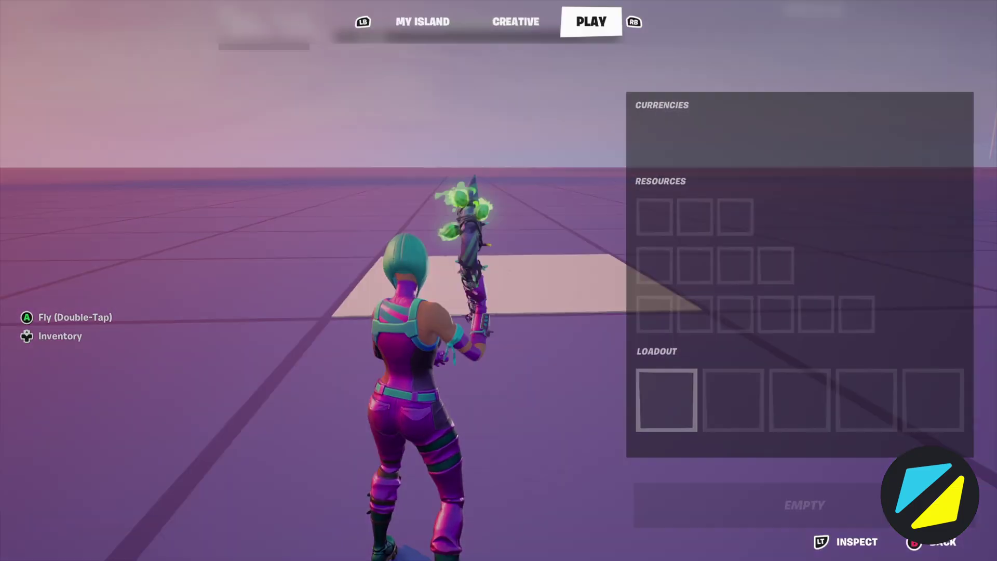
key(e)
key(e)
key(d)
key(d)
key(Right)
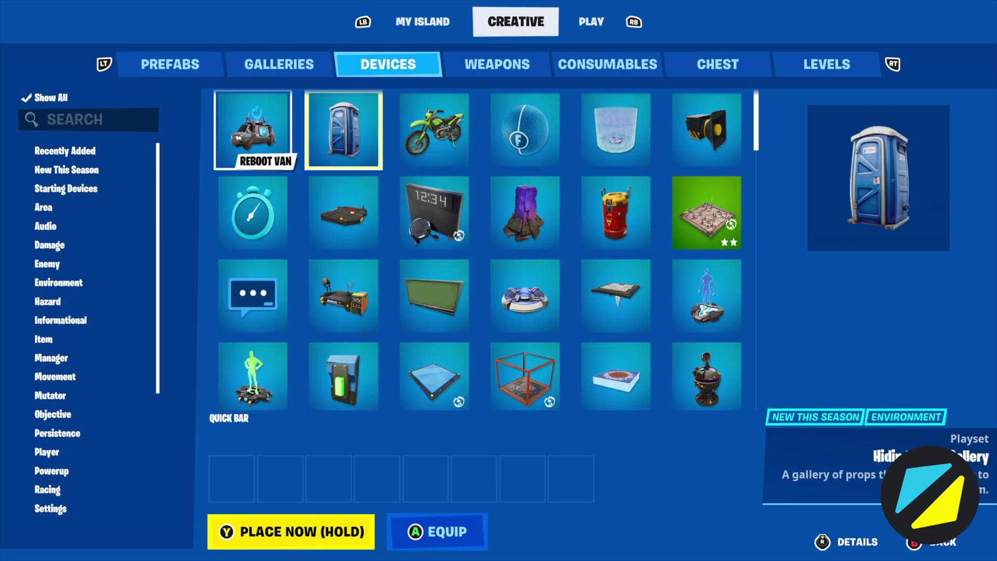
key(Down)
key(Right)
key(Left)
key(Left)
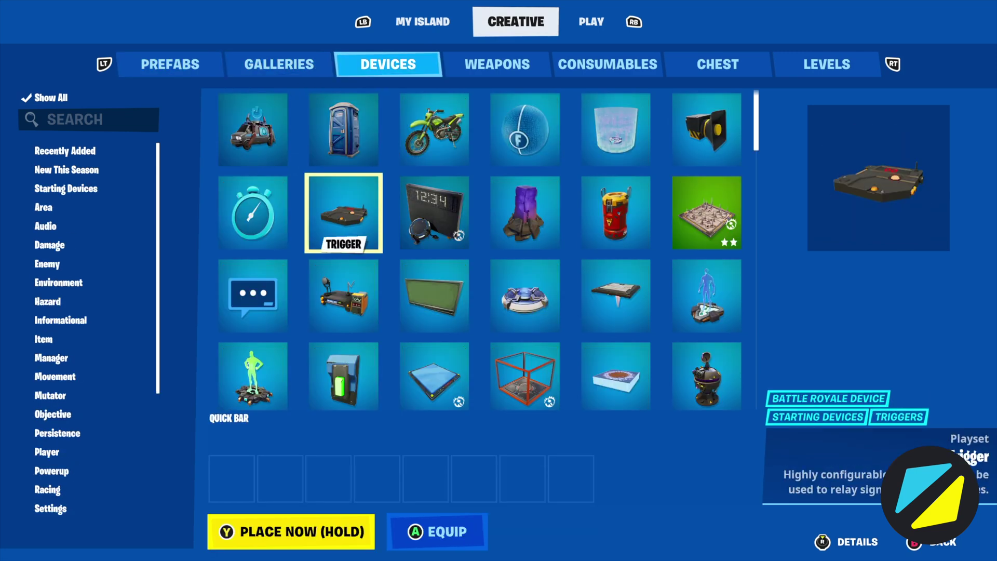
key(y)
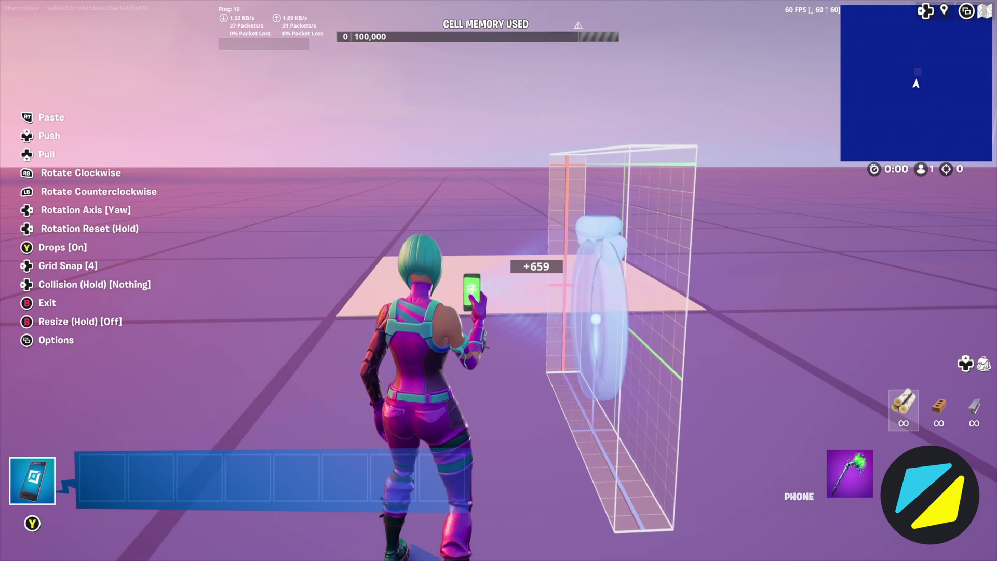
click(499, 281)
Open the placed Timer device's customization and look through its options.
key(e)
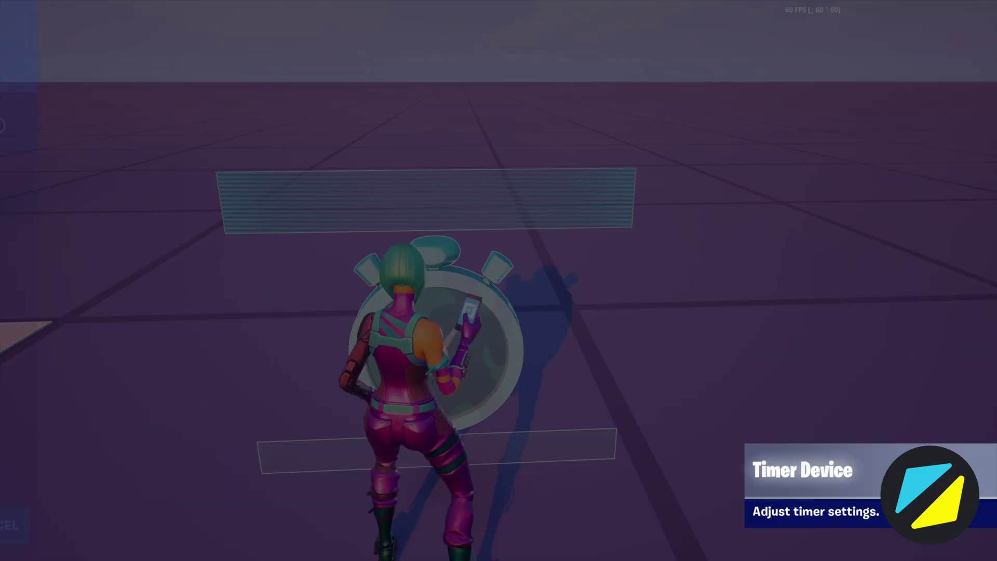
key(e)
key(e)
key(e)
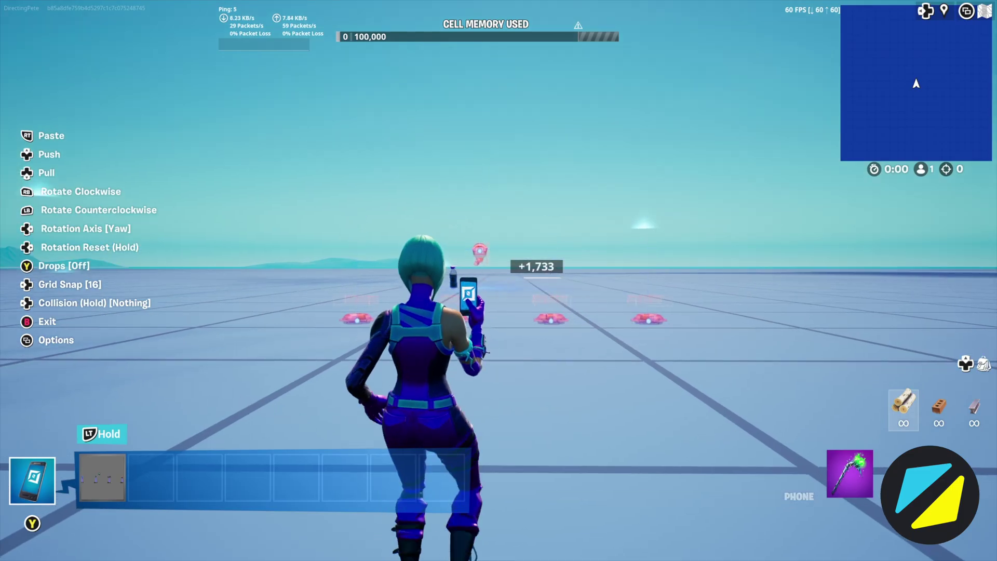
Paste the copied group of item granters and a tracker onto the empty grid and leave placement mode.
click(498, 280)
key(Escape)
key(w)
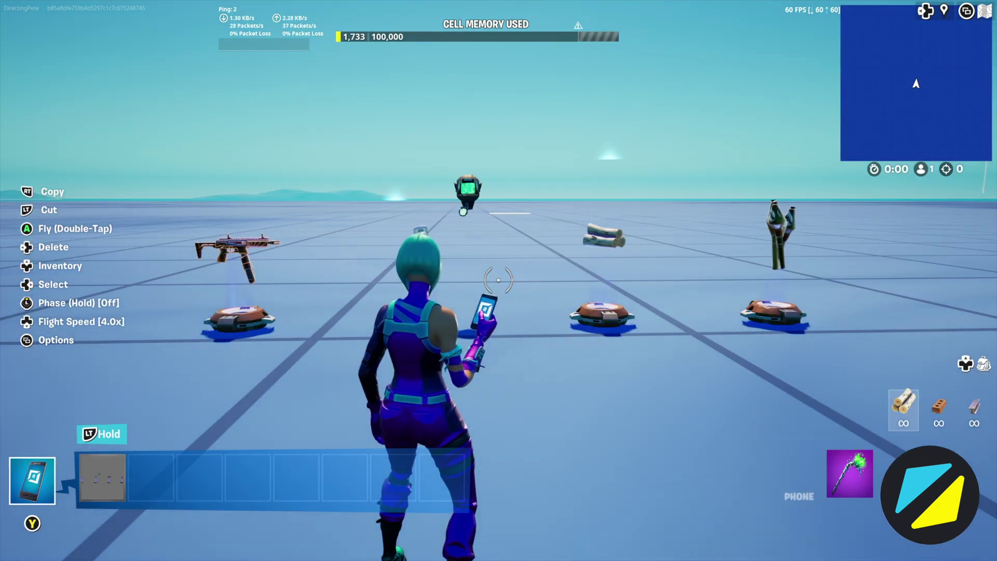
Examine the Tracker2 device's channel options from Increment Progress down to When Complete Transmit On, and close its customization.
key(w)
key(w)
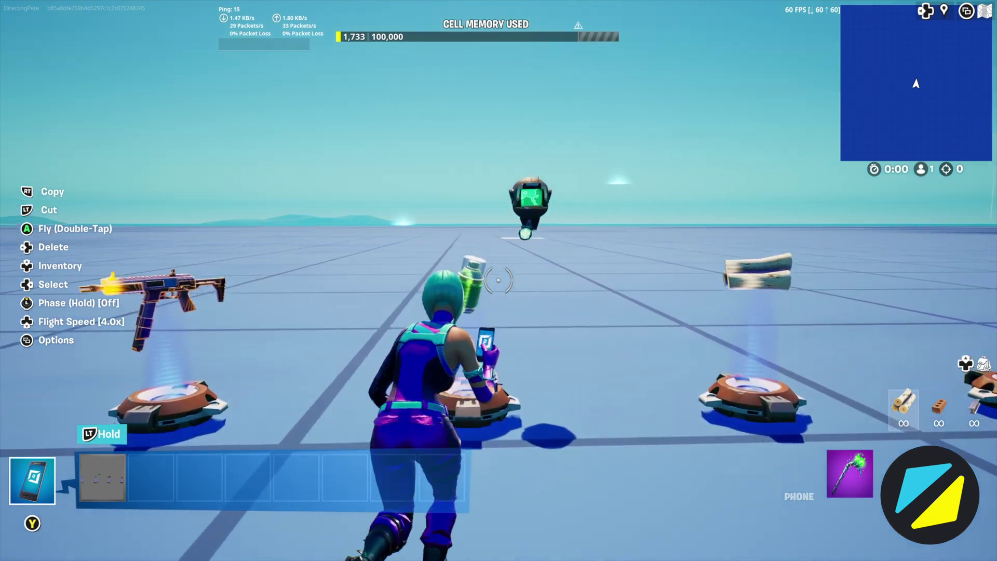
key(w)
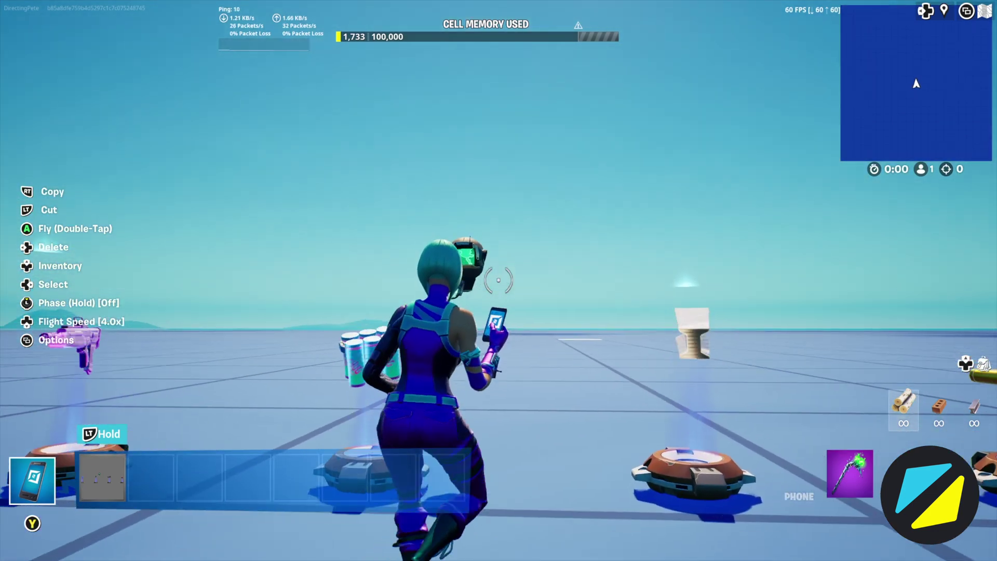
key(e)
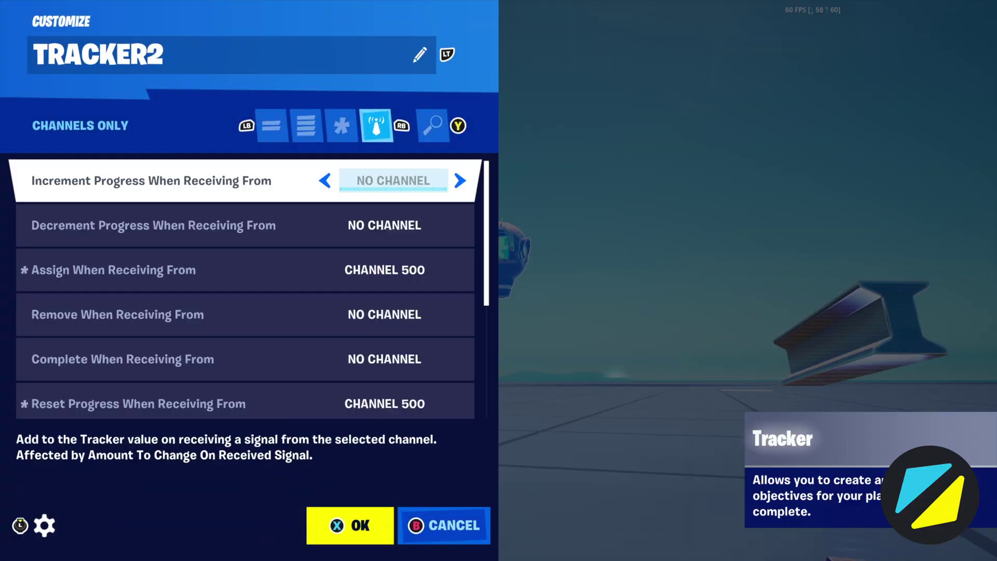
key(Down)
key(Down)
key(Down)
key(Down)
key(Down)
key(Down)
key(Down)
key(Down)
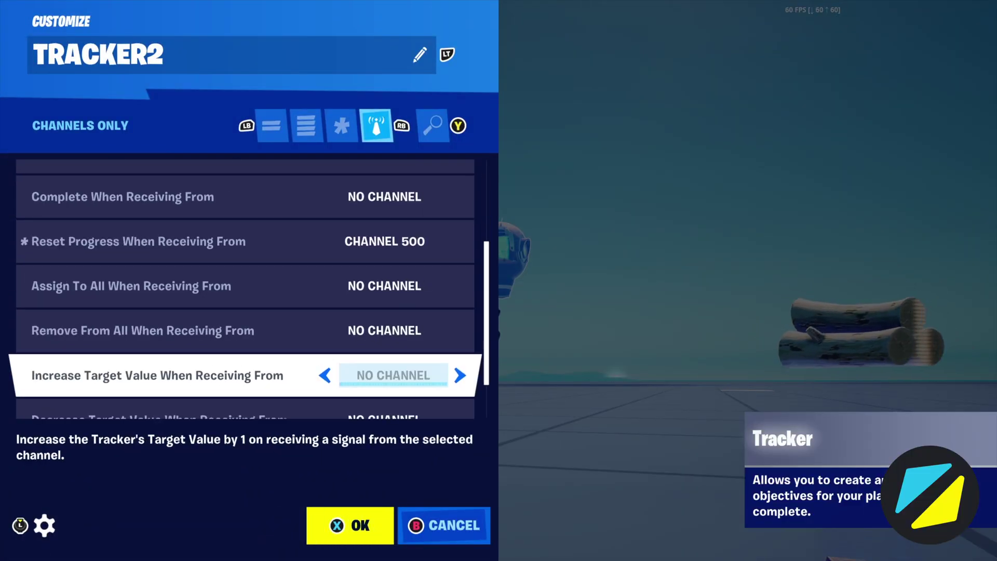
key(Down)
key(Down)
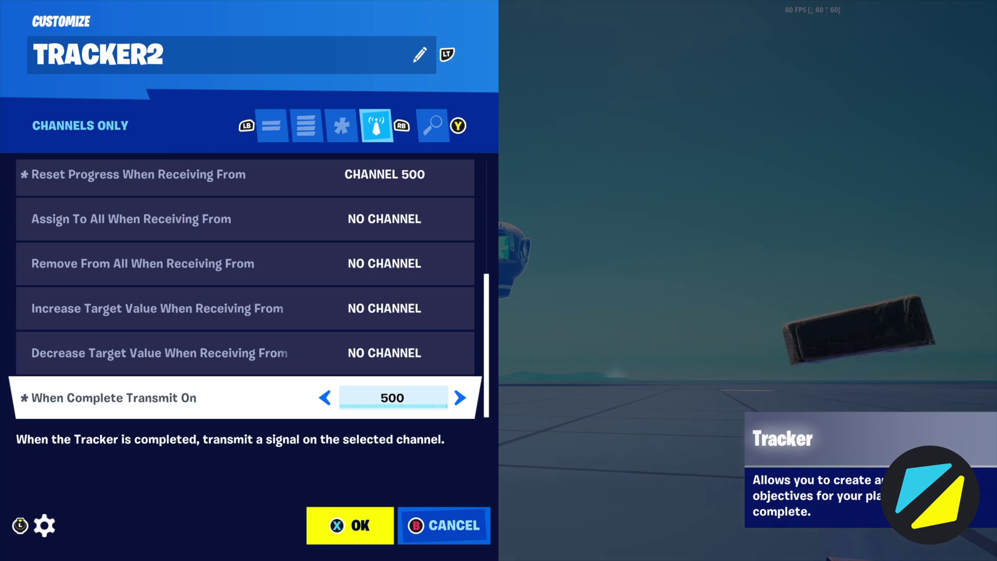
key(Escape)
Examine the channel options of the Item Granter6 device and close its customization.
key(e)
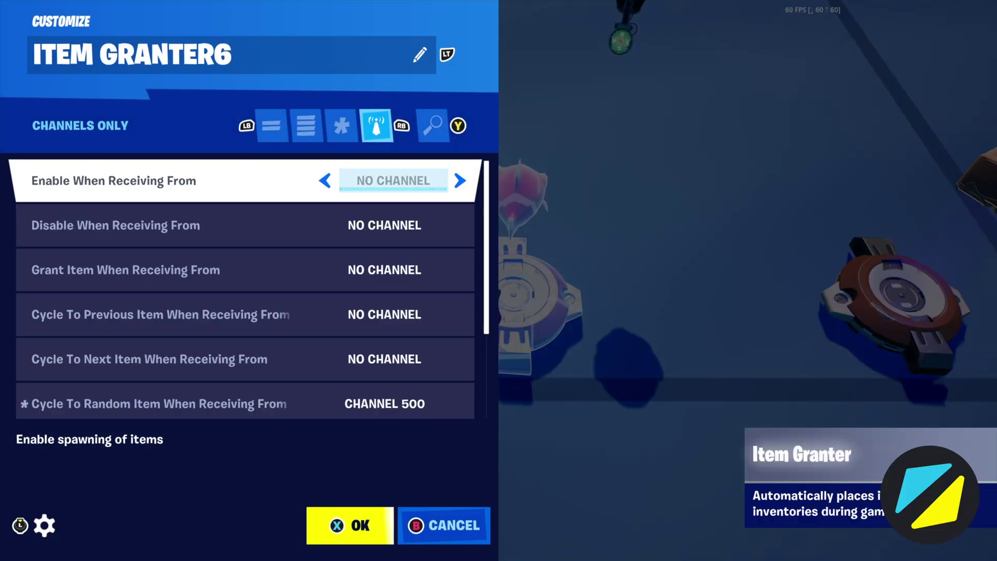
click(232, 54)
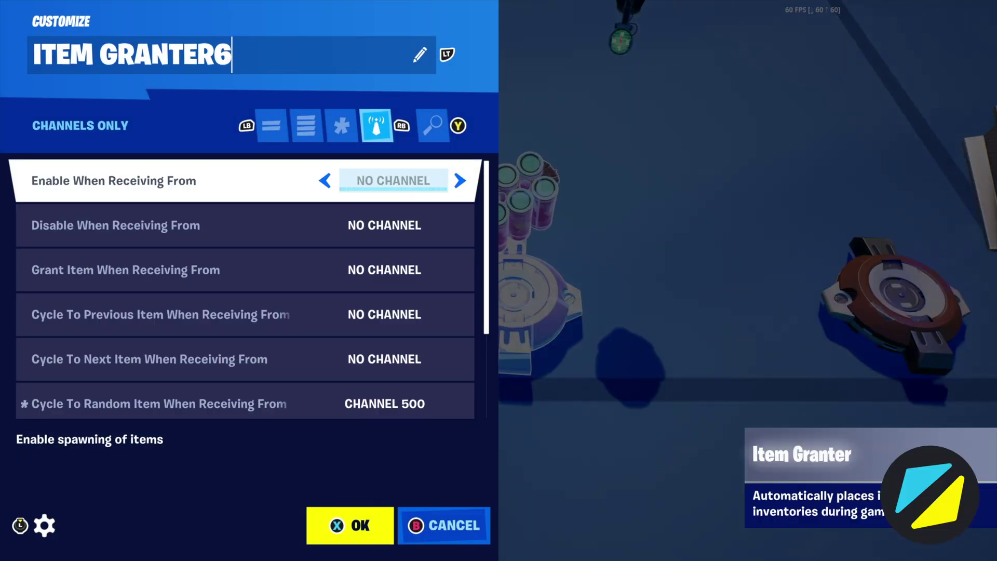
key(q)
key(Escape)
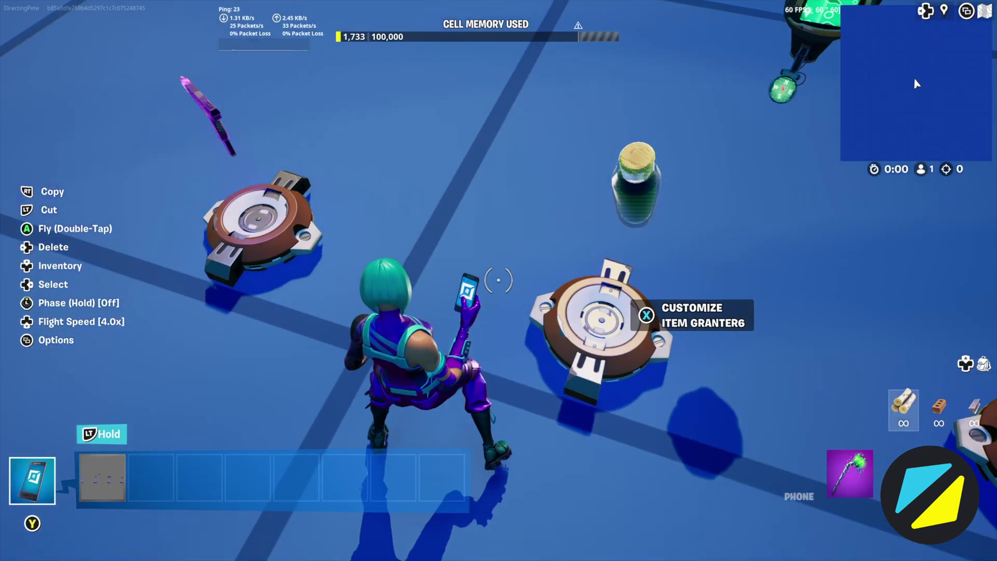
Rename the Tracker2 device as "TRACKER - Custom Loadout" and accept its customization.
key(a)
key(d)
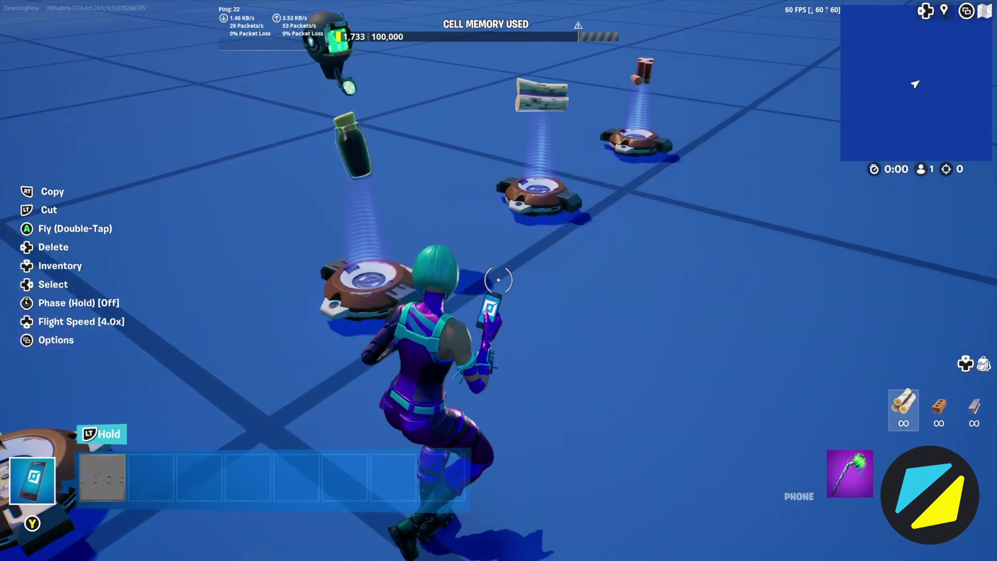
key(a)
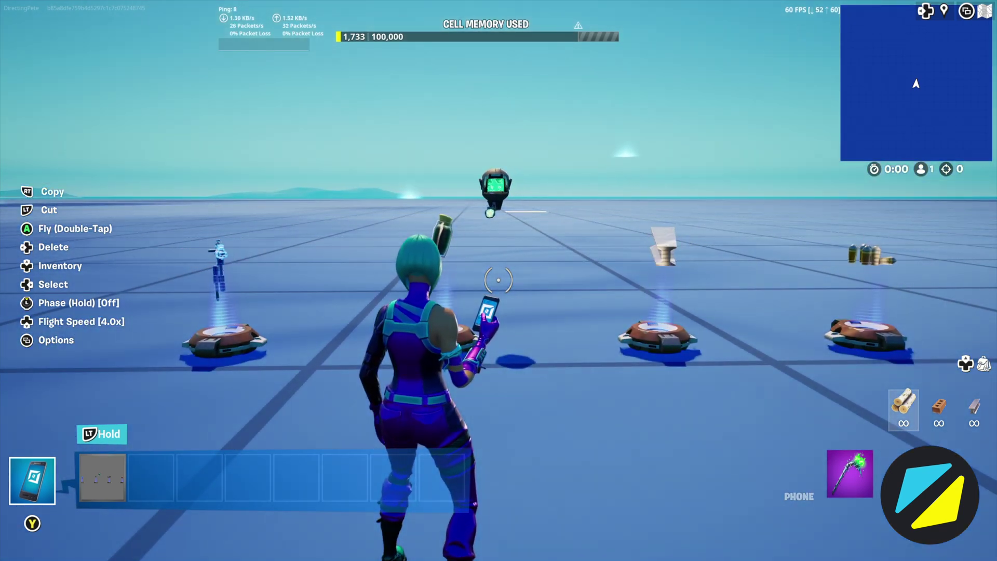
key(w)
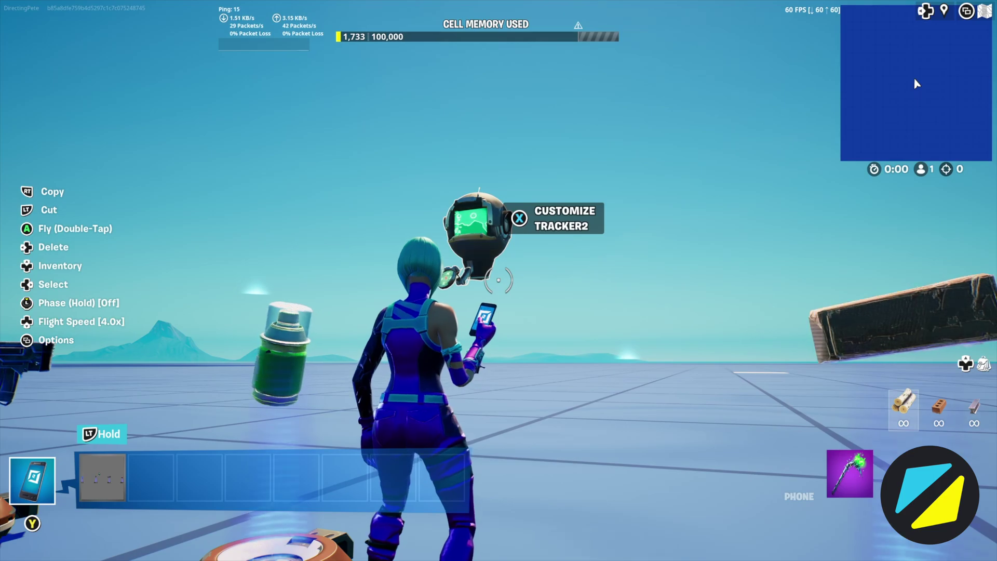
key(e)
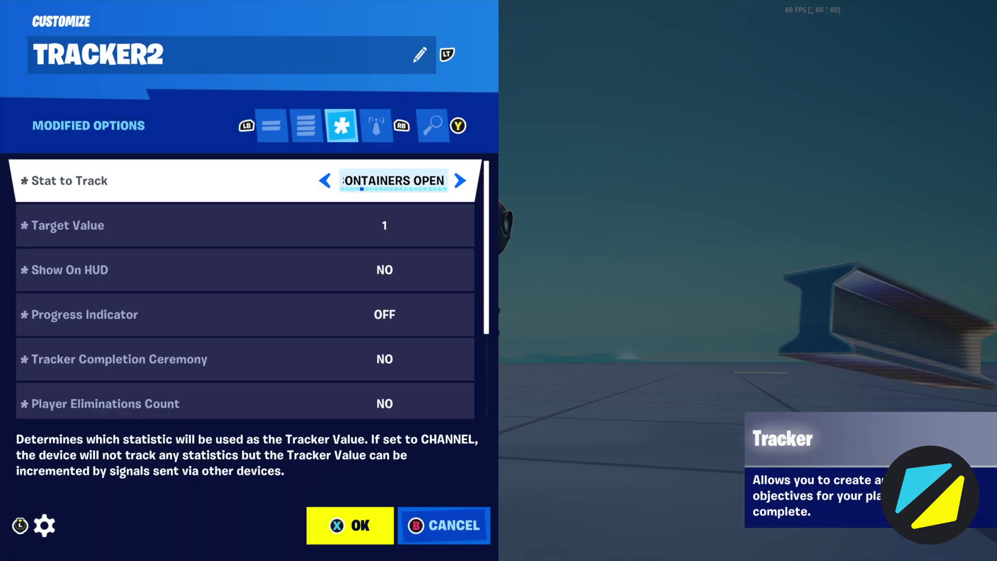
key(l)
key(Escape)
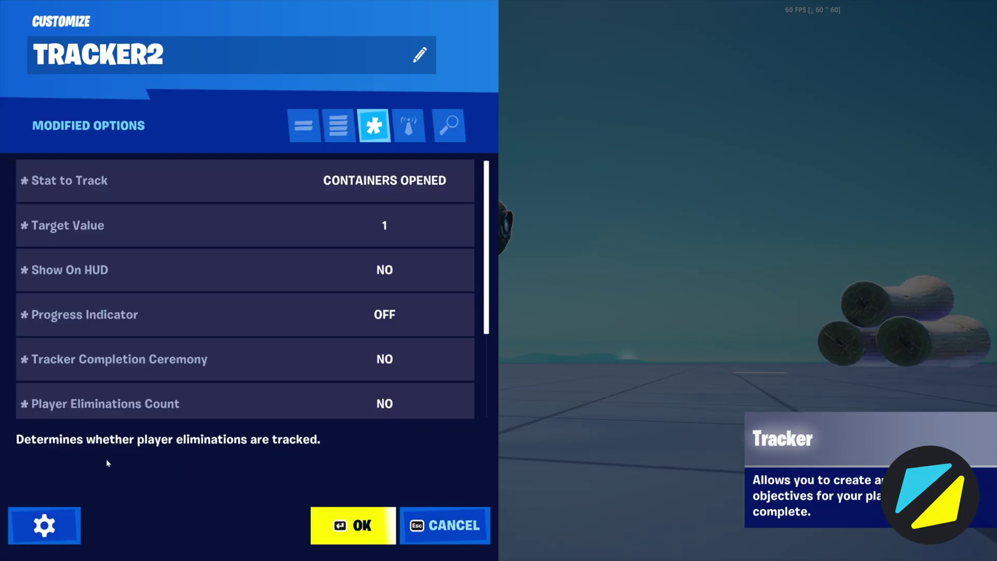
click(47, 535)
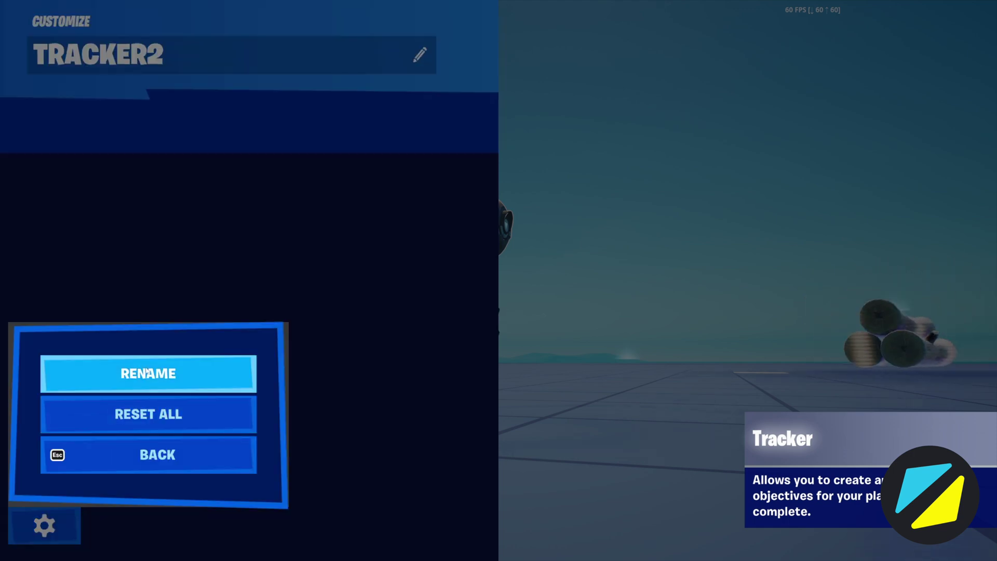
click(147, 372)
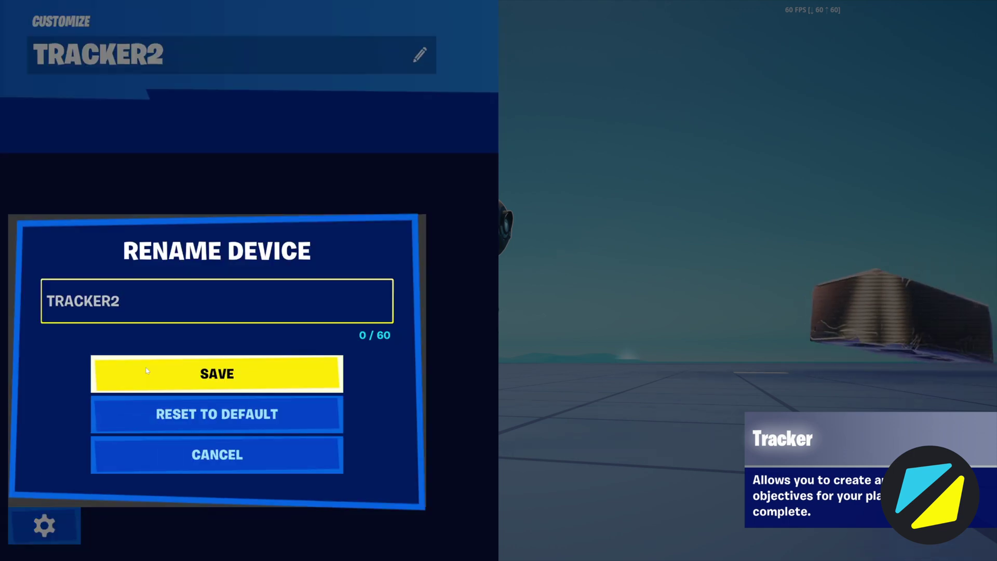
click(127, 313)
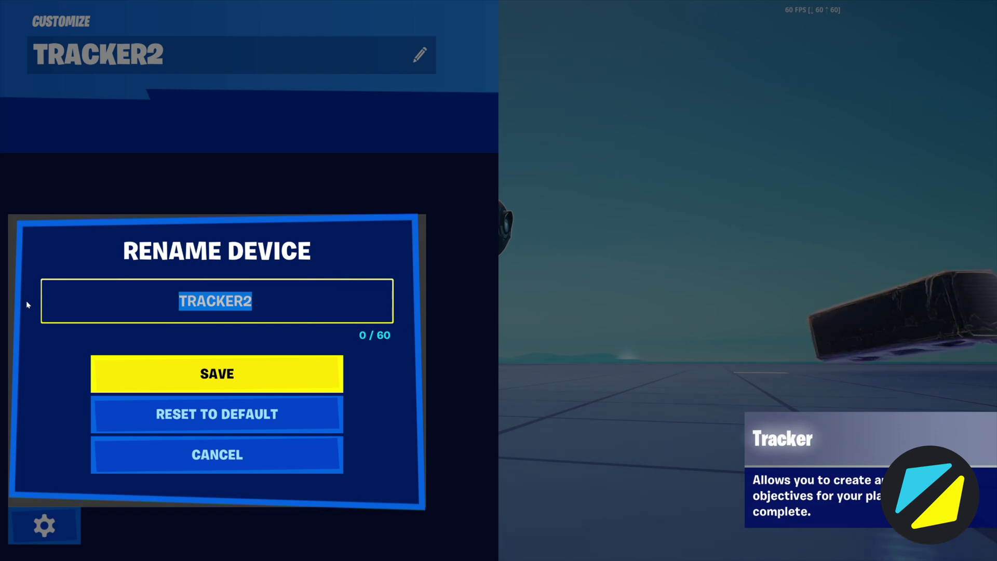
key(Right)
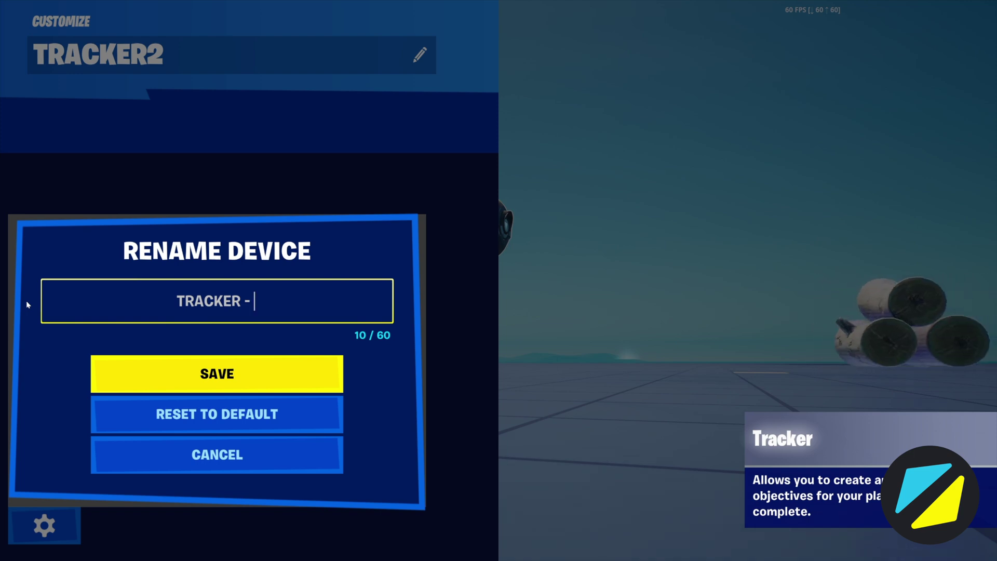
text(cUS)
key(BackSpace)
key(BackSpace)
key(BackSpace)
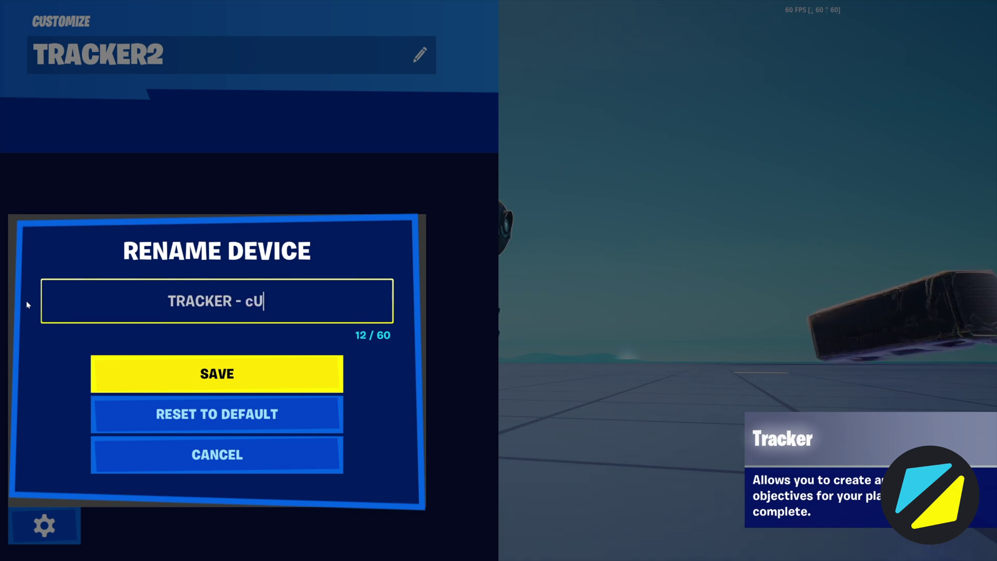
text(Custo)
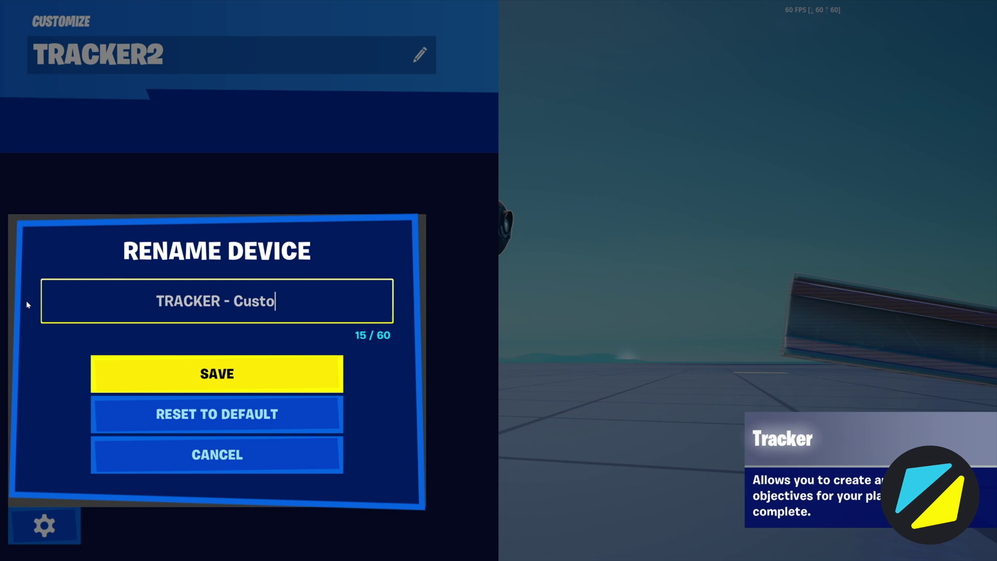
text(m Loadout)
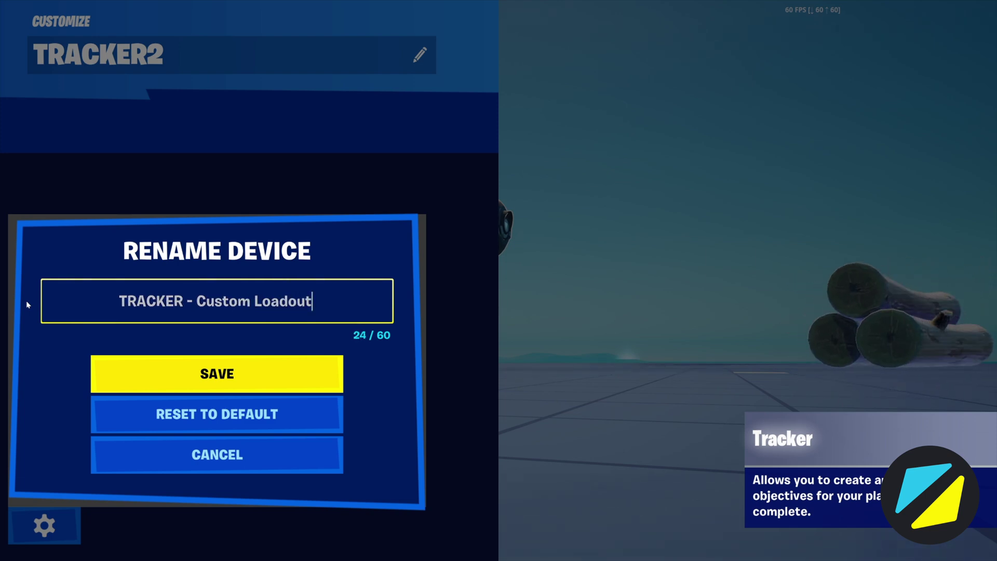
key(Return)
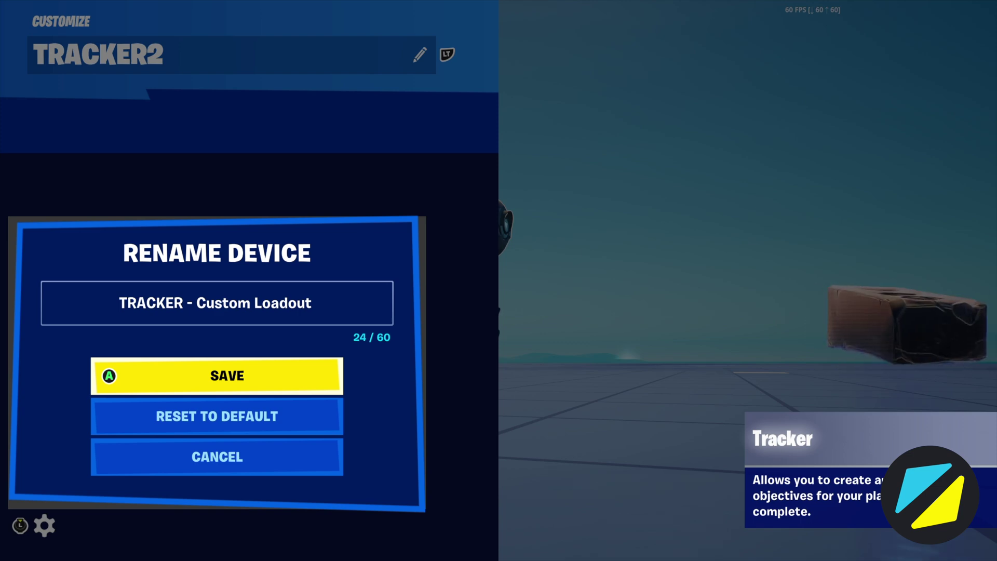
key(Return)
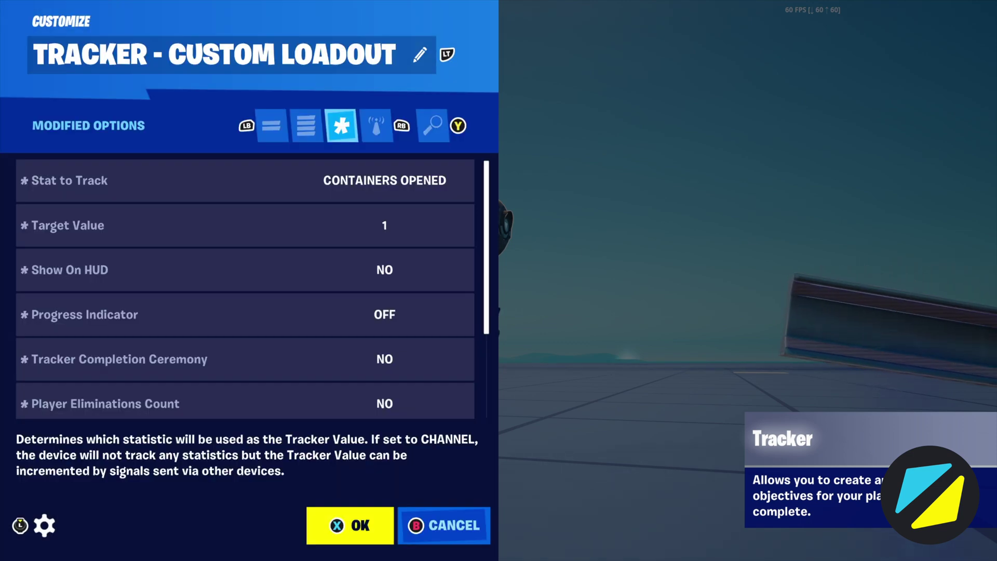
key(x)
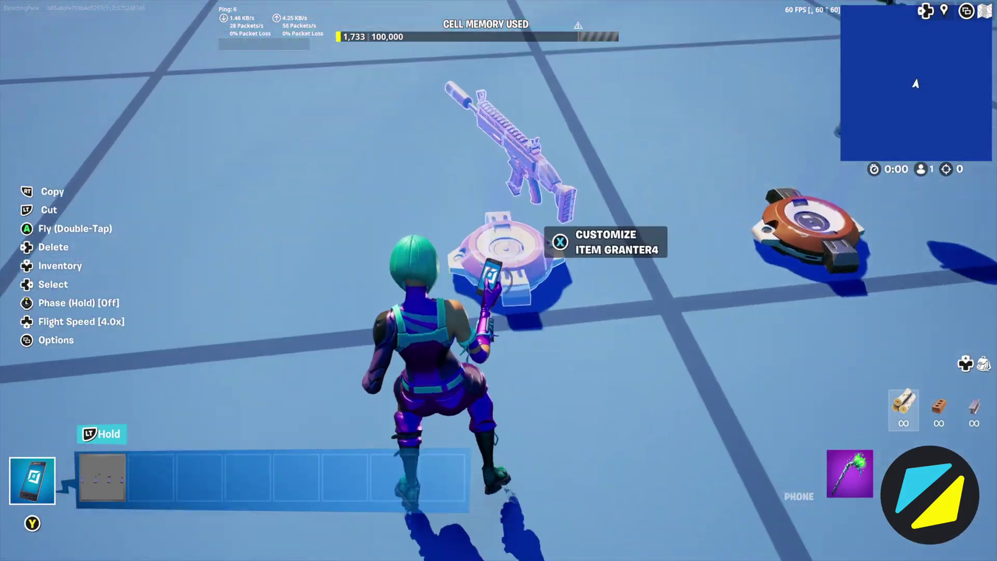
Rename the Item Granter4 device as "ITEM GRANTER - Weapons" and save the name.
key(x)
key(l)
key(Down)
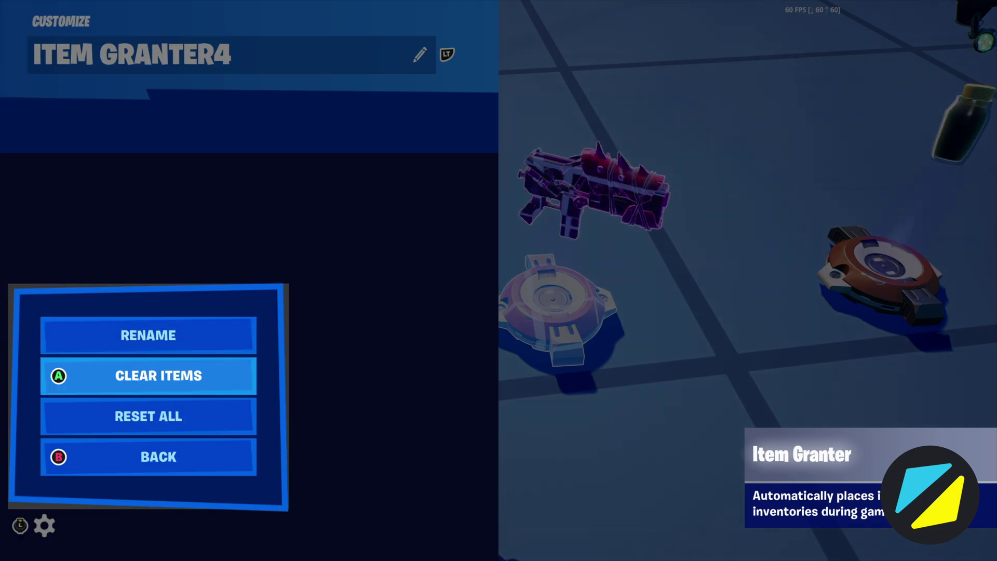
key(Up)
key(Escape)
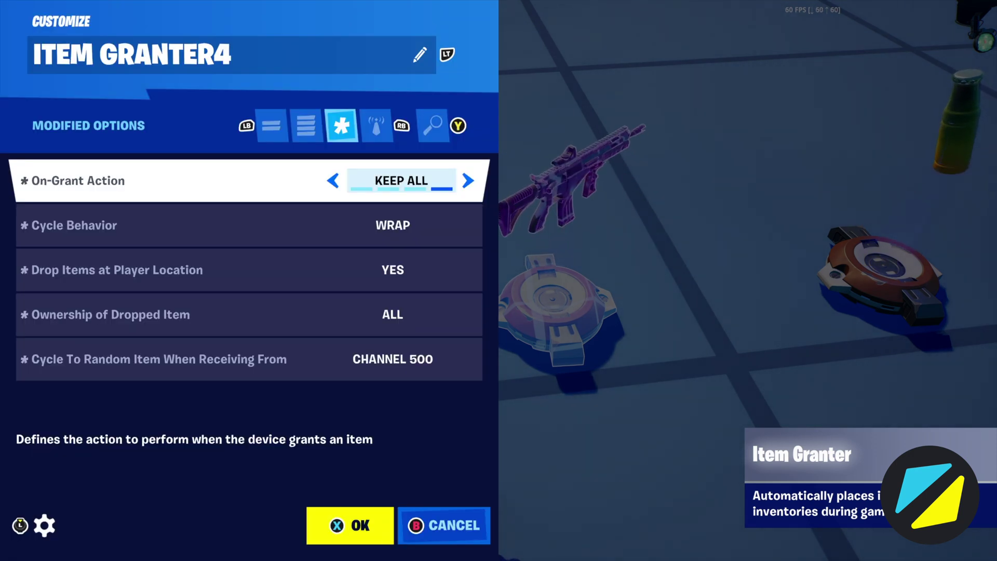
click(47, 536)
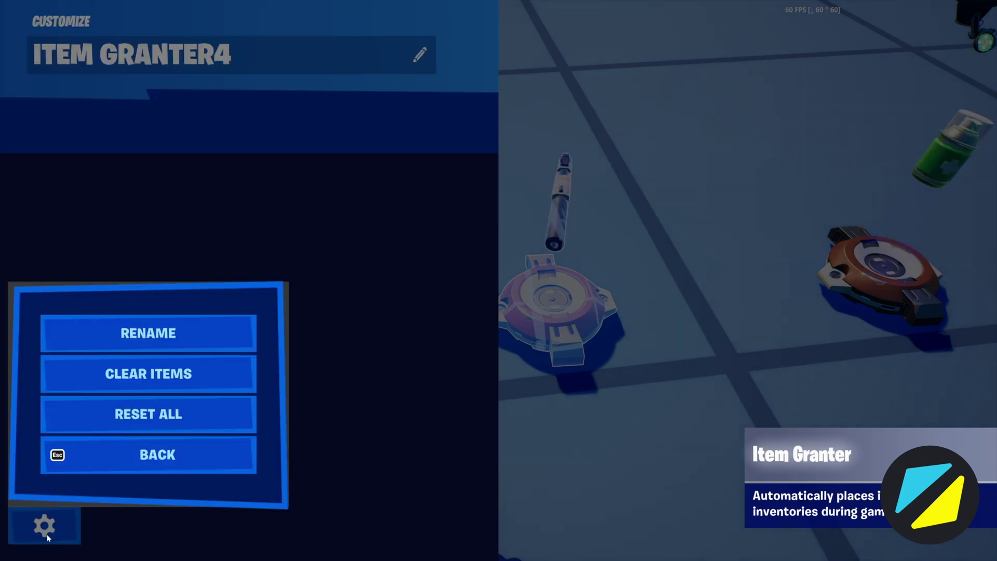
click(141, 335)
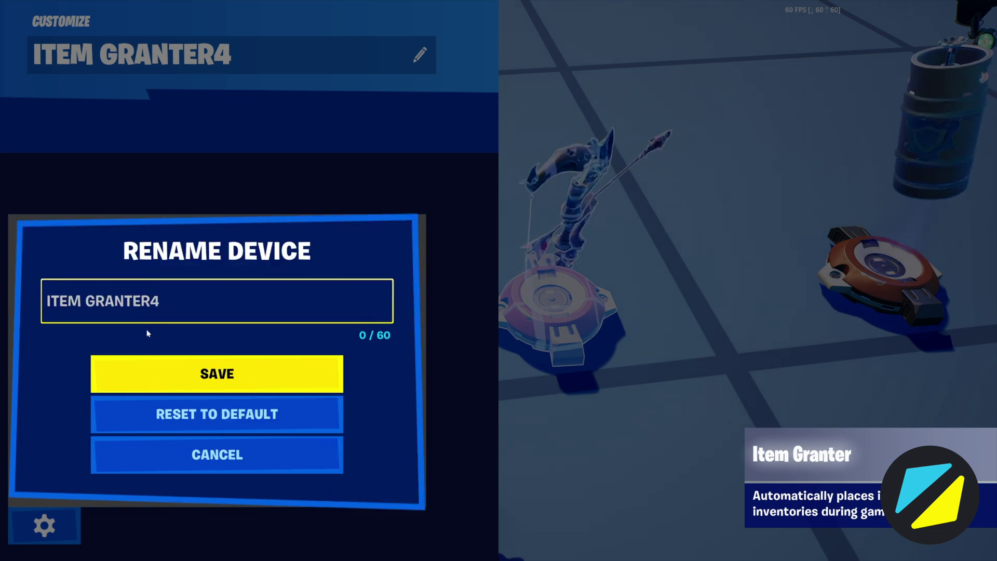
key(BackSpace)
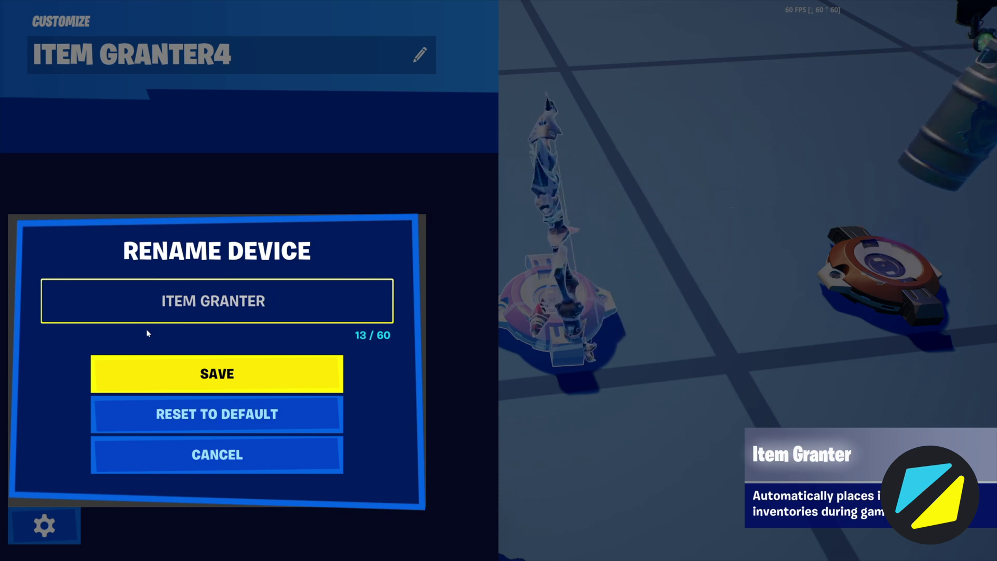
text(-)
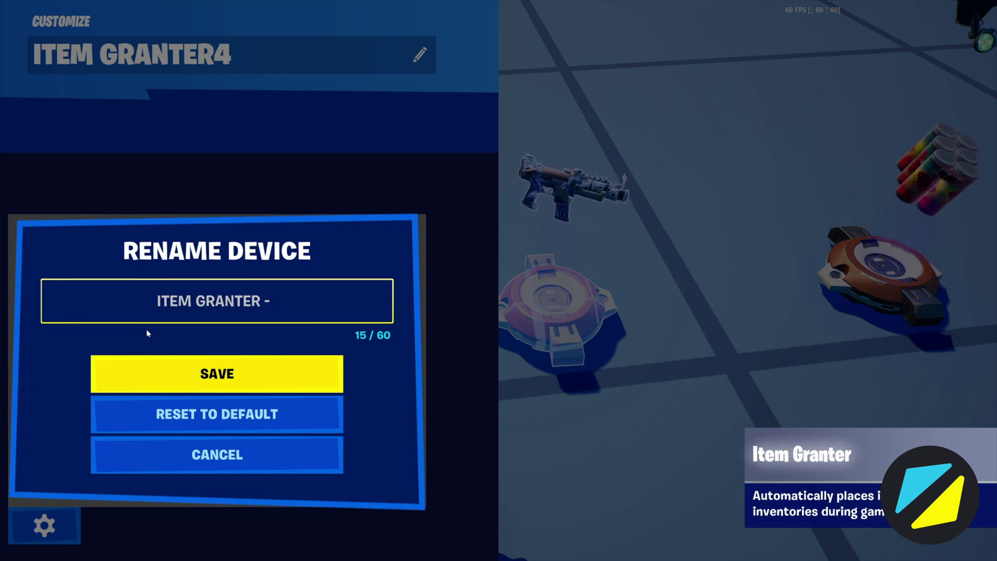
text(Weaponms)
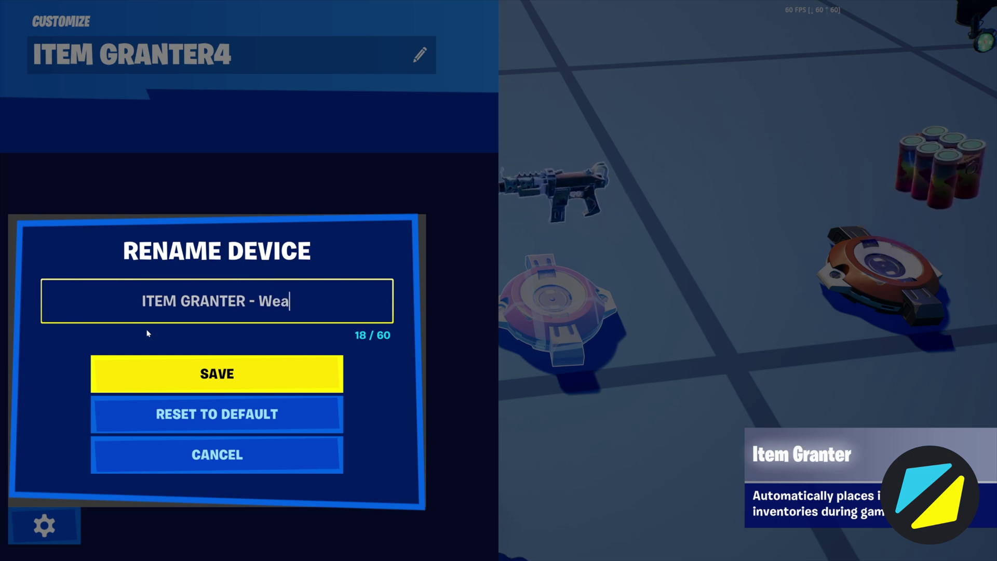
key(BackSpace)
key(BackSpace)
text(s)
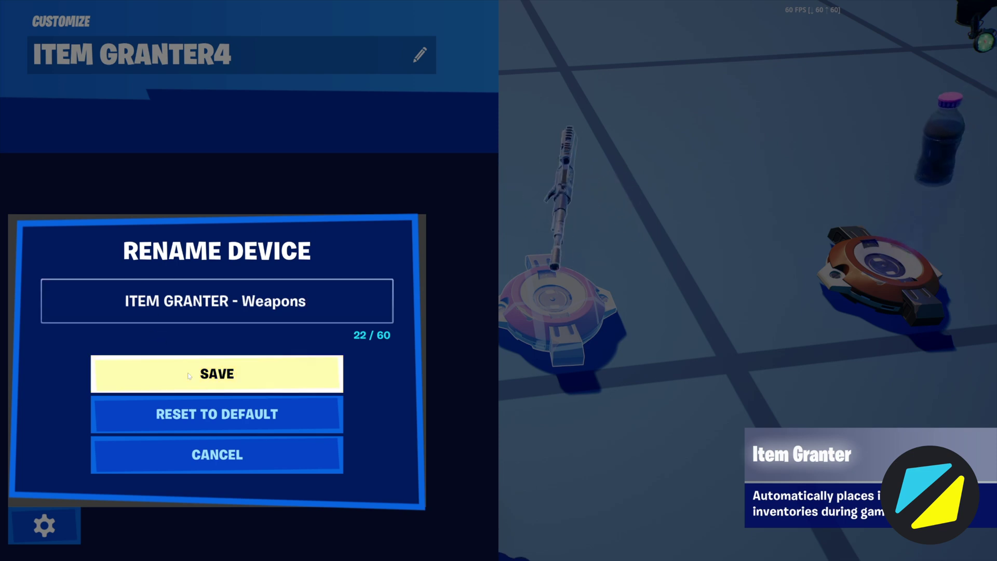
click(175, 358)
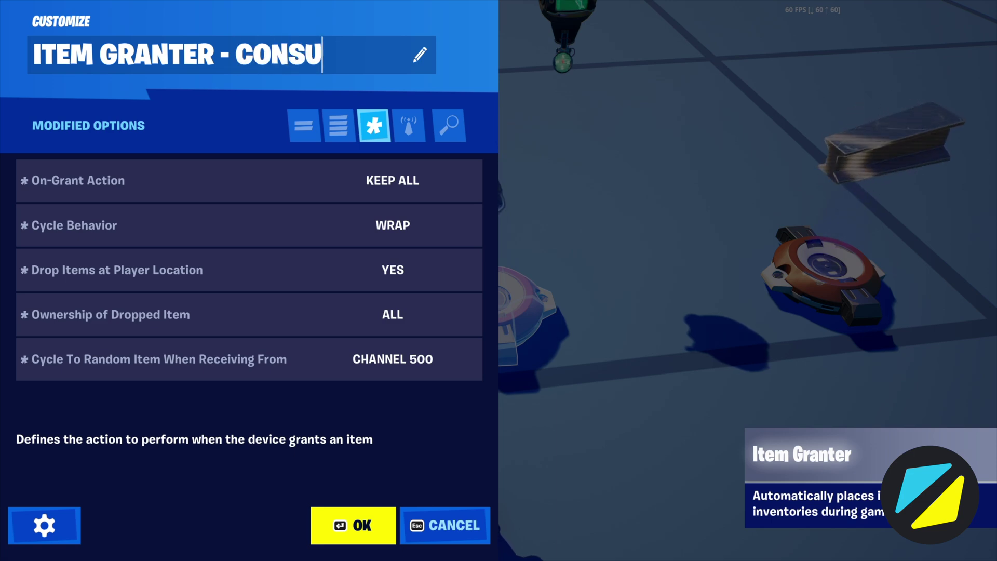
Name the granter holding healing items "ITEM GRANTER - CONSUMABLES" and accept its customization.
text(ES)
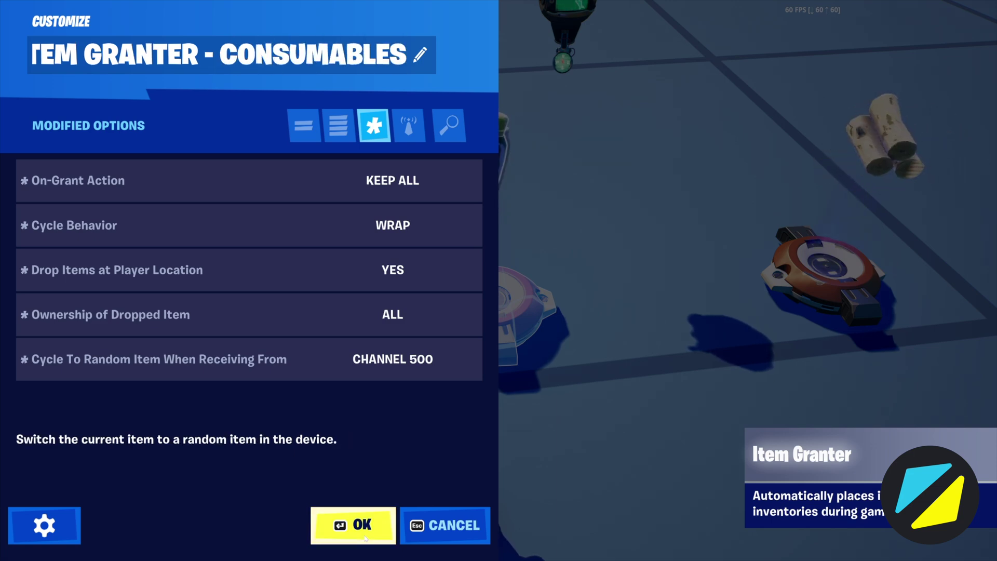
key(Return)
Rename the Item Granter5 device as "ITEM GRANTER - RESOURCES" and accept its customization.
key(e)
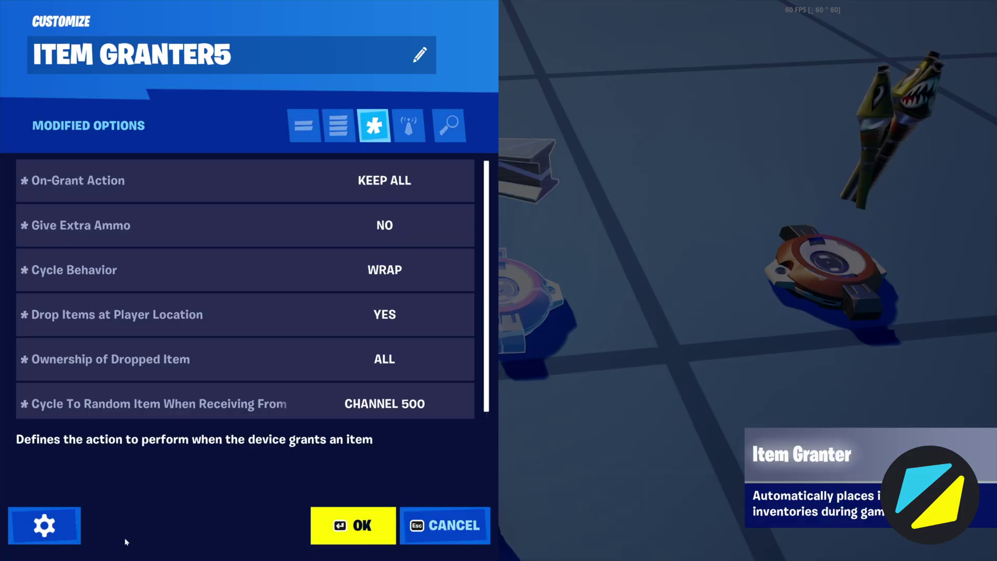
click(45, 525)
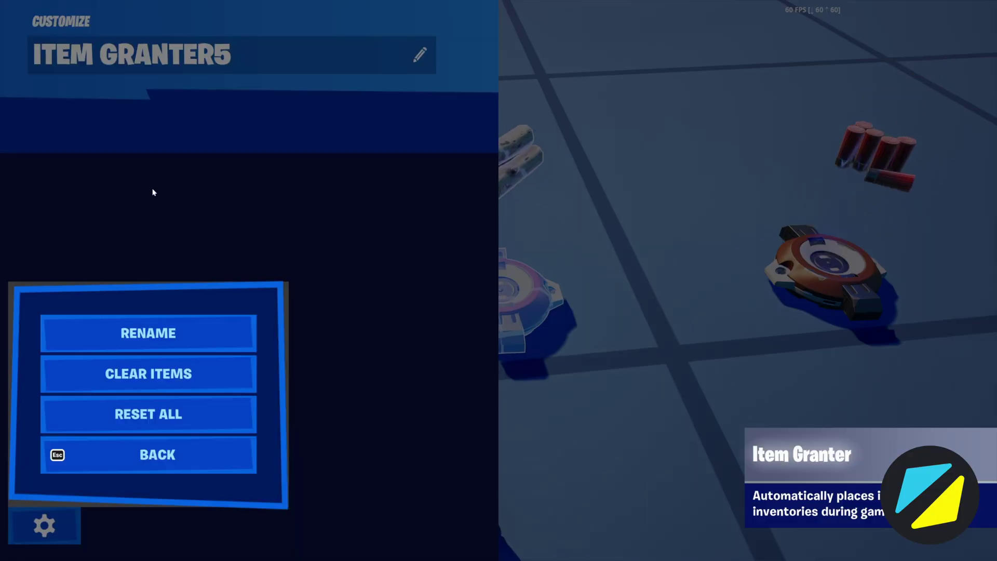
click(156, 335)
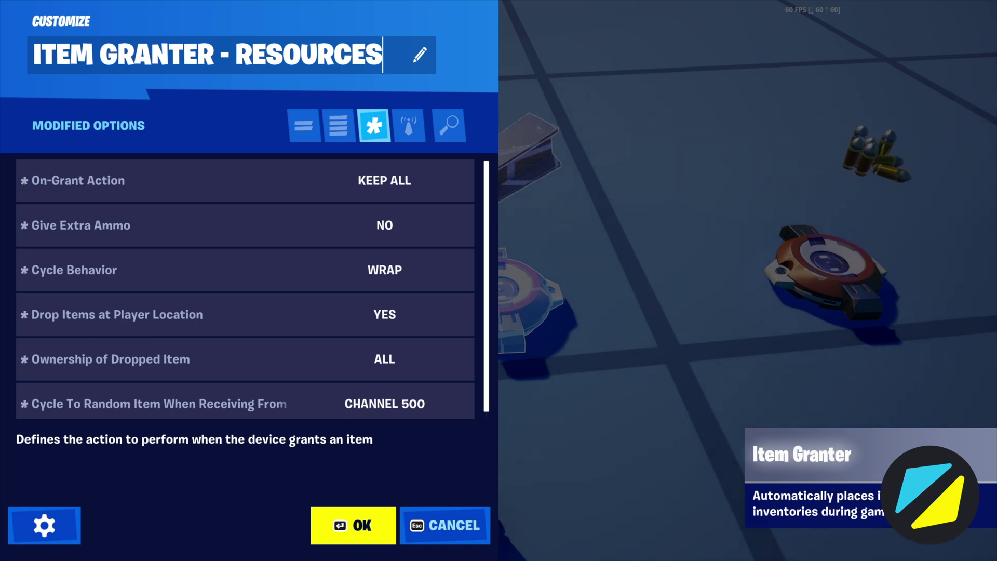
click(353, 525)
key(e)
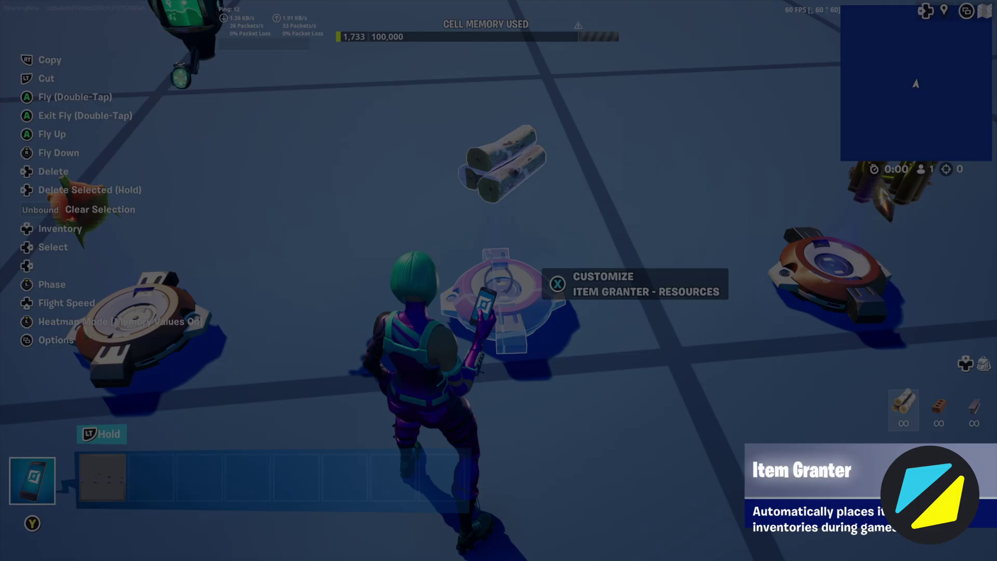
key(e)
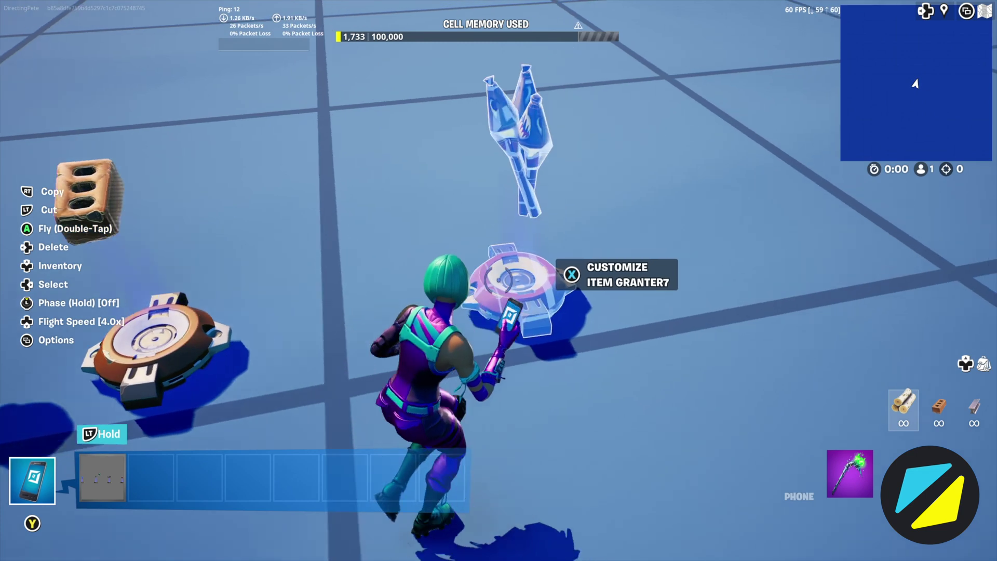
Rename the Item Granter7 device as "ITEM GRANTER - AMMO", accept its customization and recheck its modified options.
key(d)
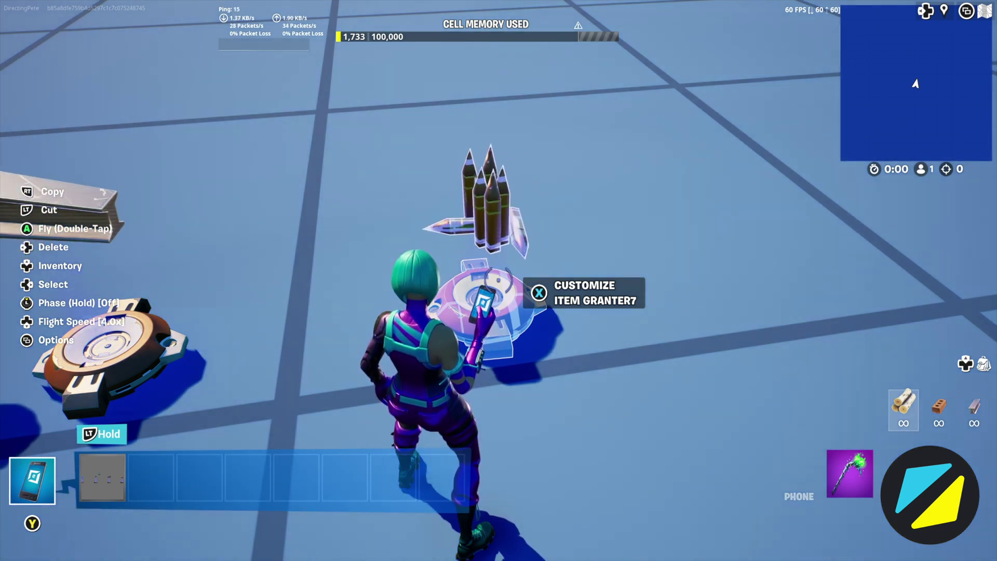
key(e)
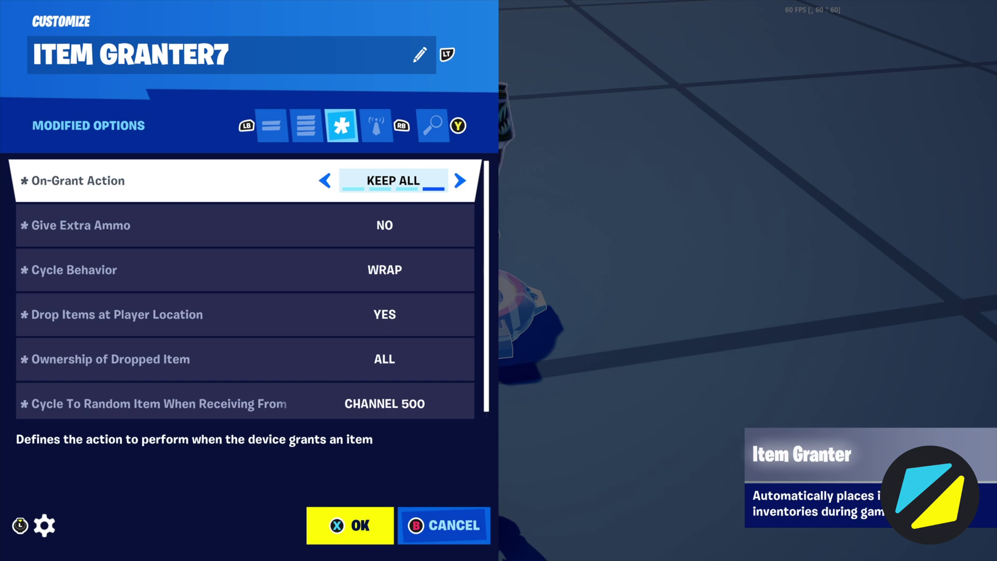
click(54, 533)
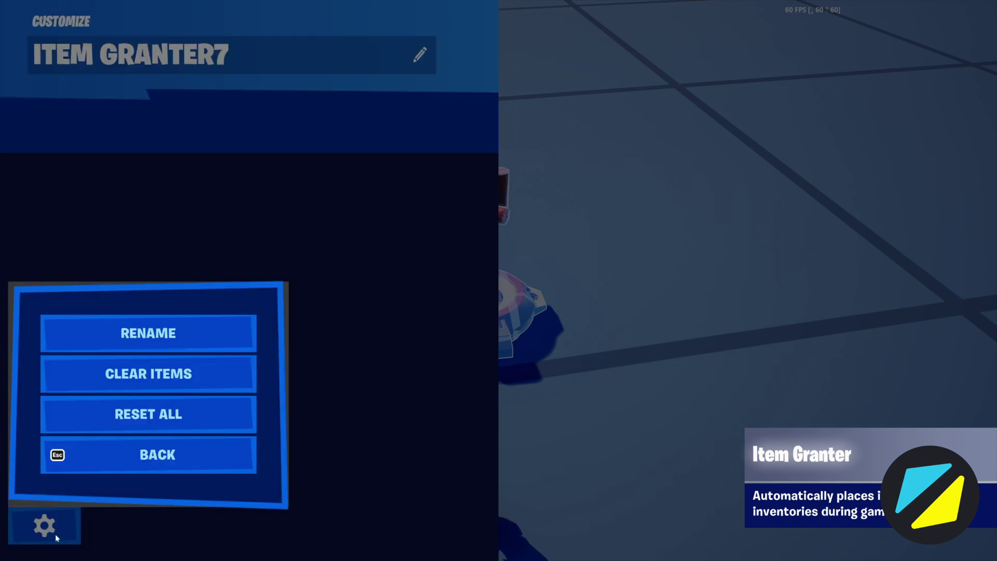
click(140, 333)
key(BackSpace)
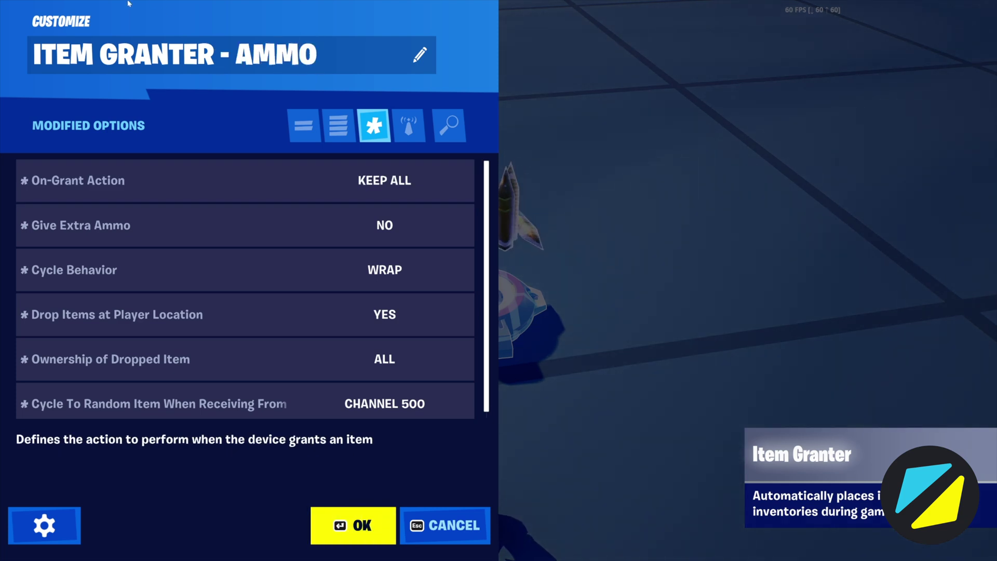
click(67, 526)
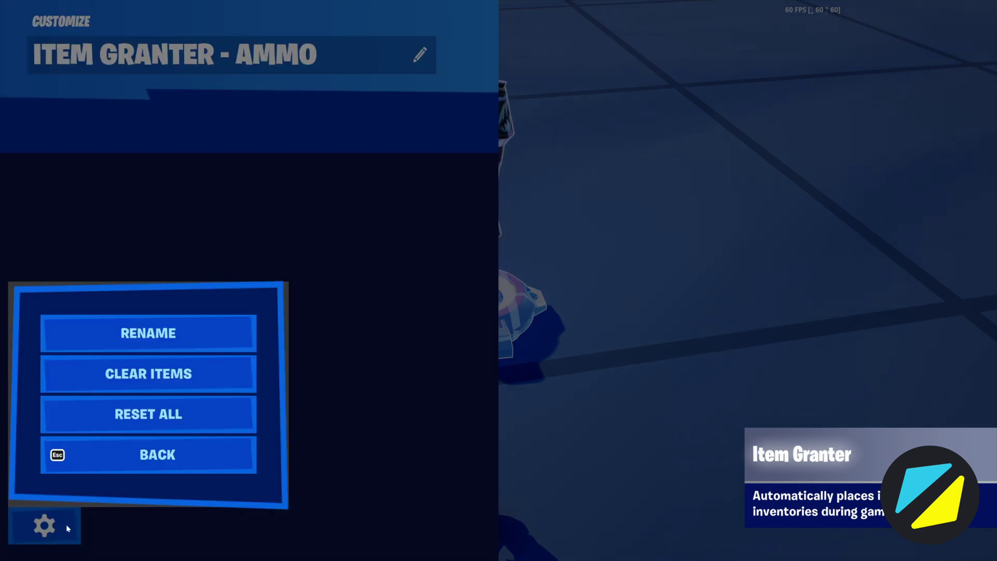
click(181, 333)
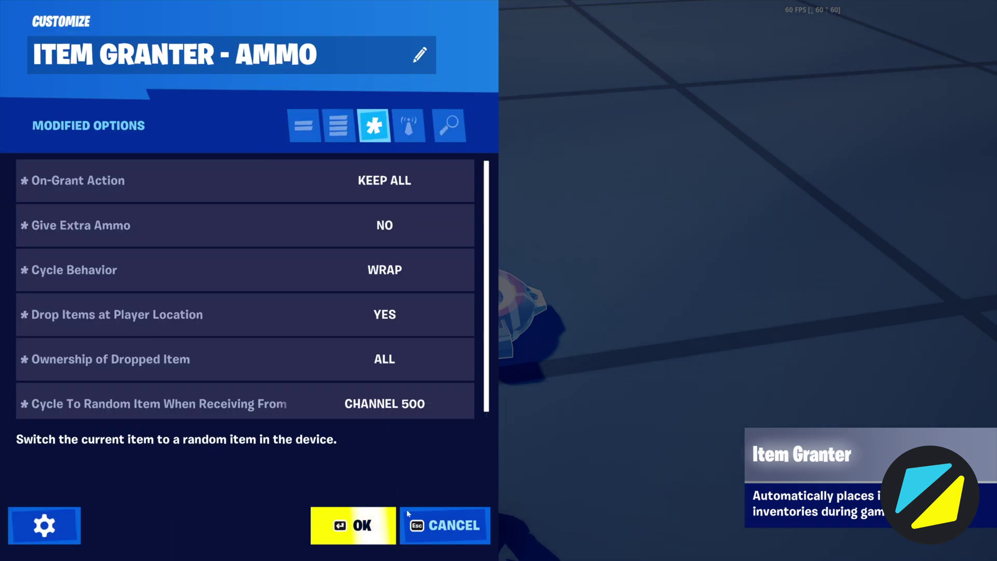
click(377, 535)
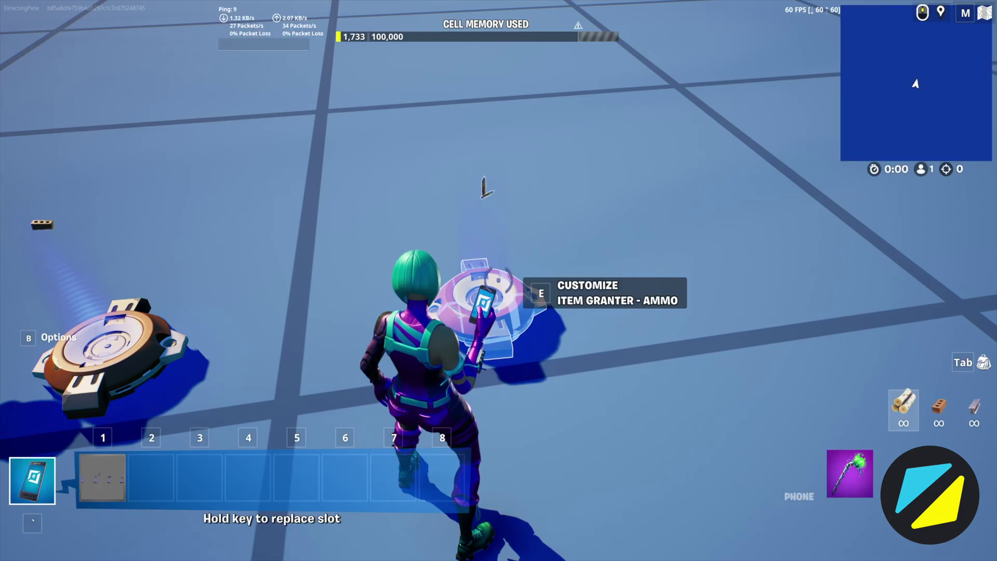
key(e)
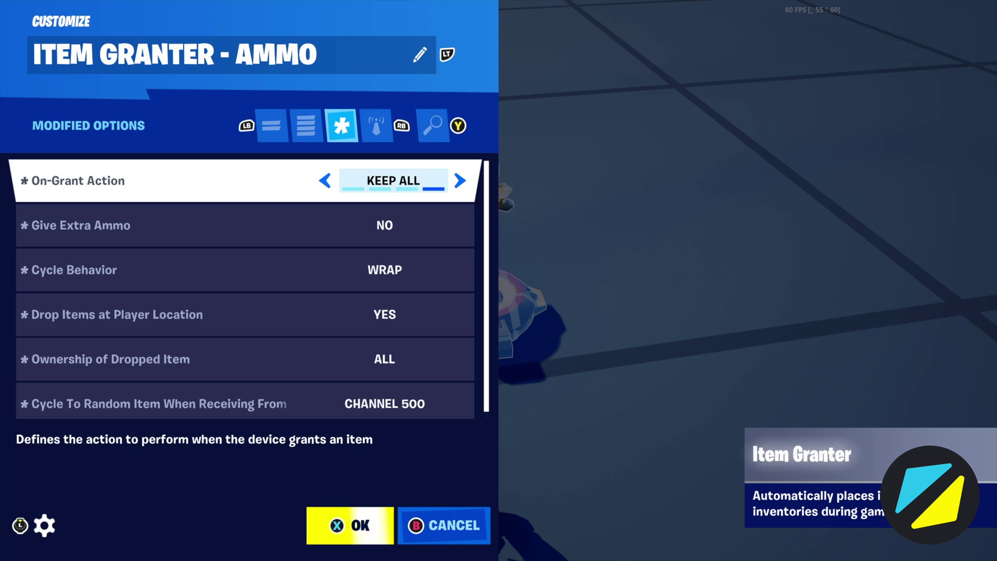
key(Escape)
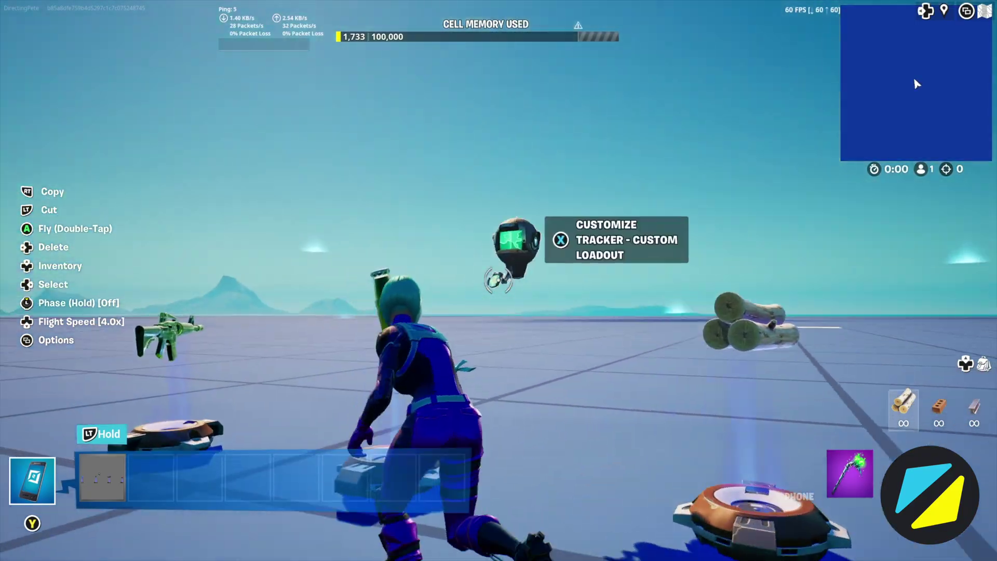
Leave the island for the Creative hub and load back into Event Binding Tutorial through the rift console.
key(s)
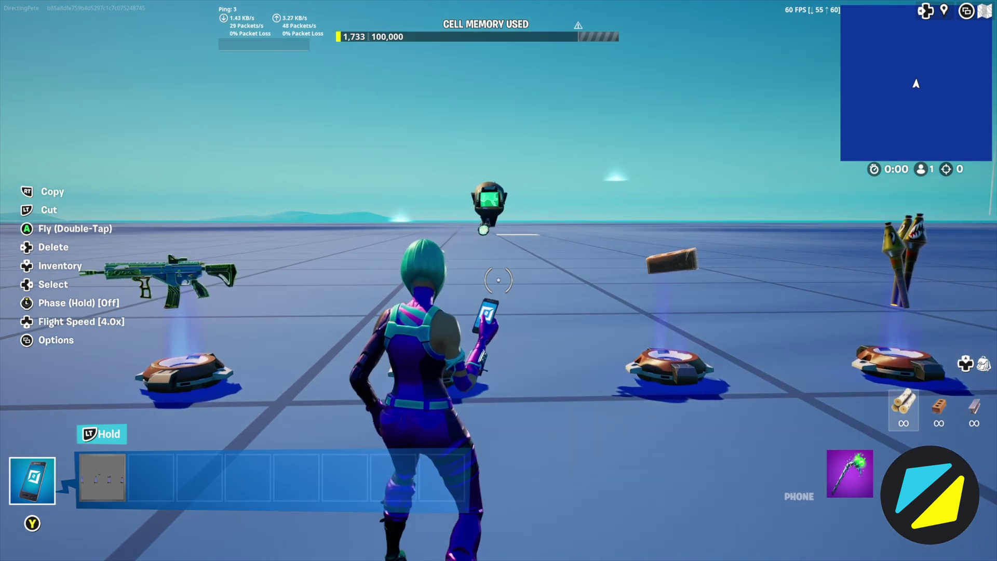
key(Escape)
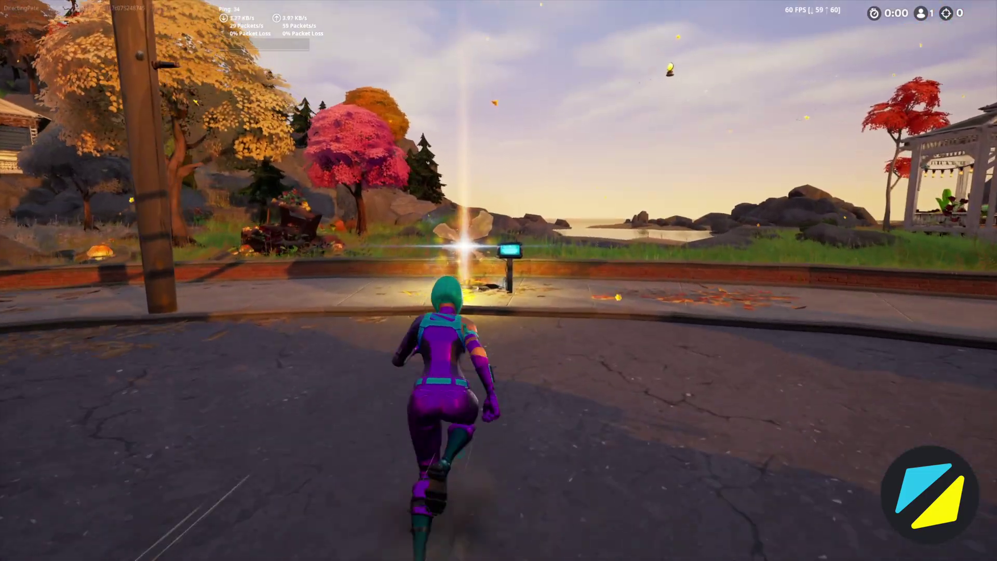
key(w)
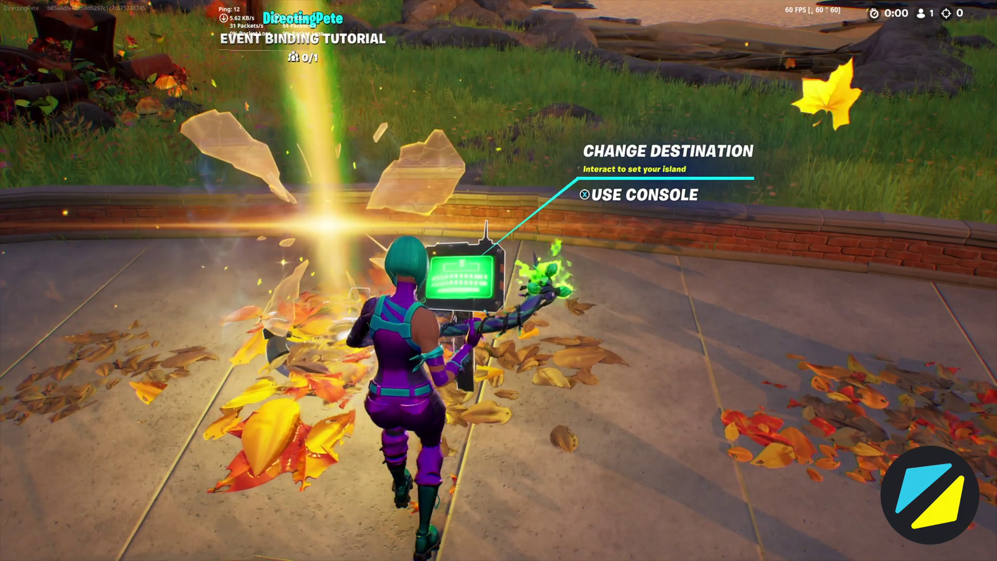
key(w)
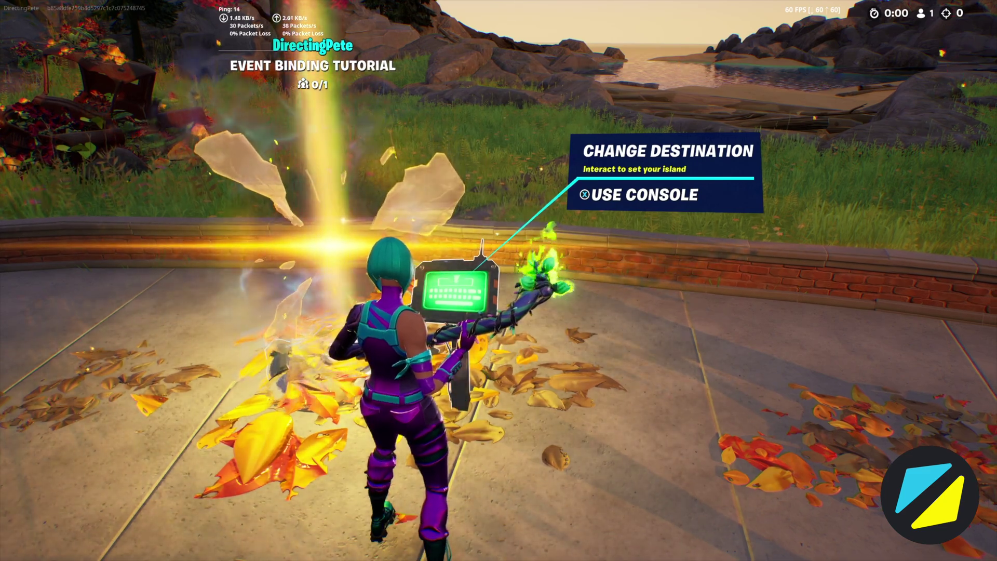
key(e)
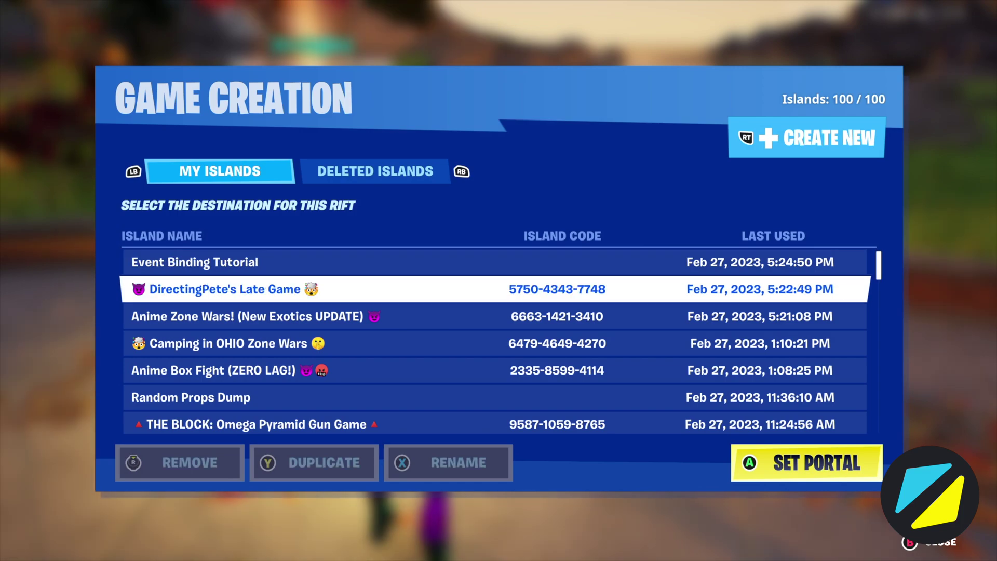
key(Return)
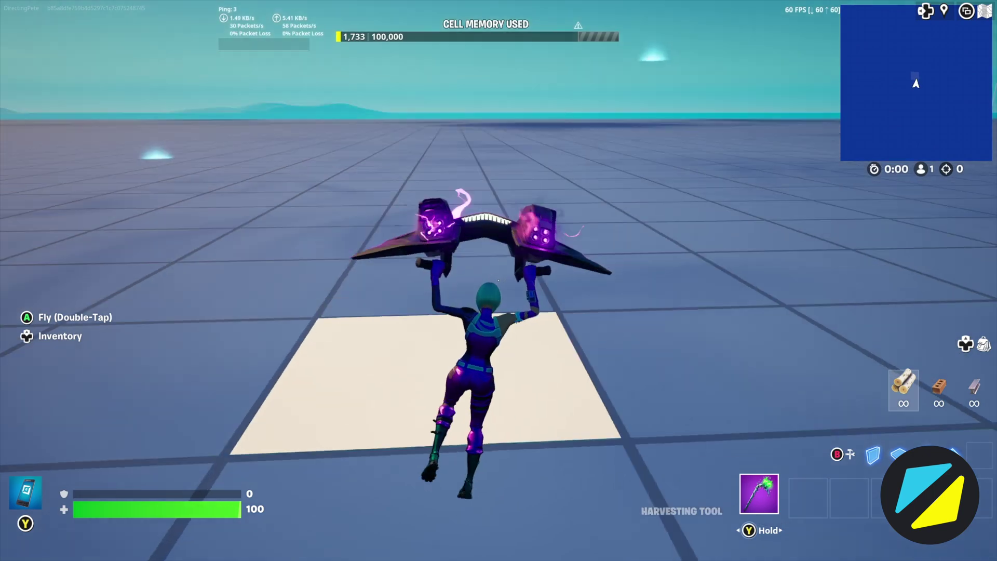
Fly back to the item granters and convert the island's Event System.
key(space)
key(space)
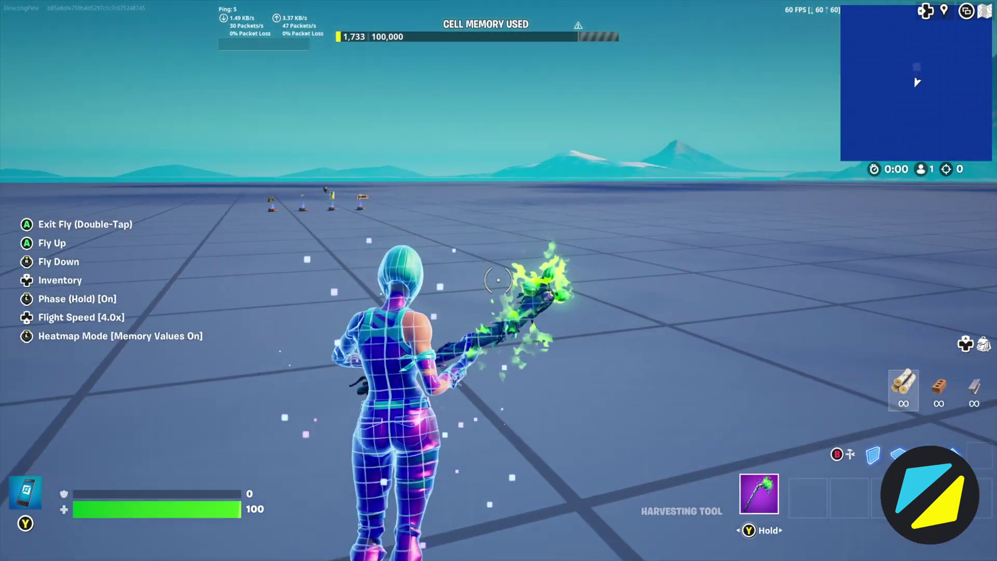
key(space)
key(space)
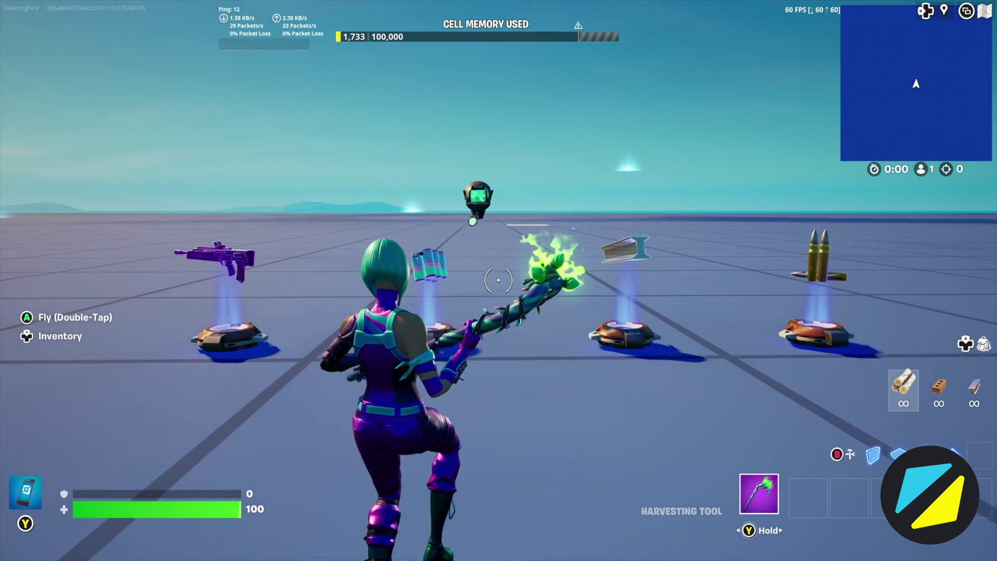
key(Escape)
key(Return)
key(Down)
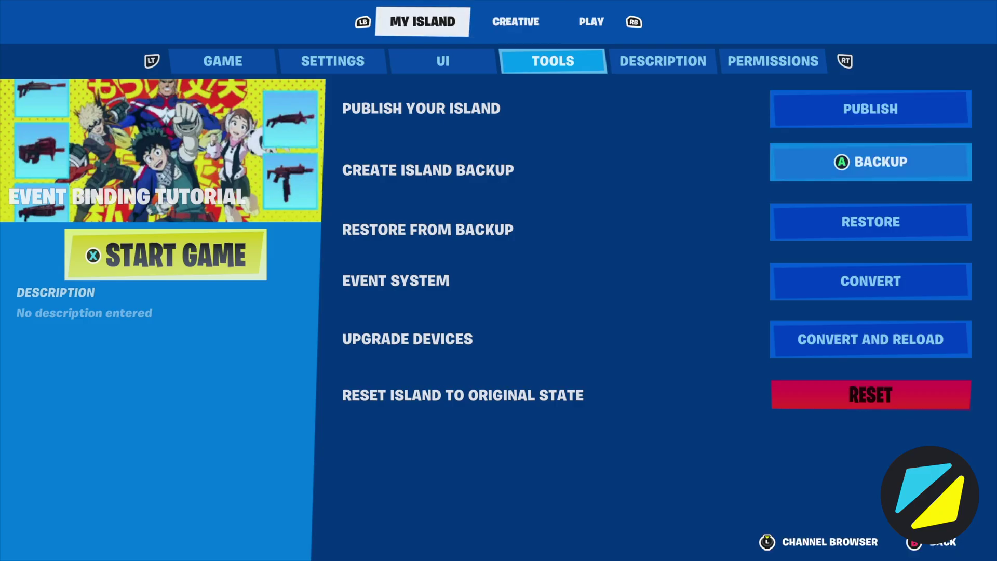
key(Down)
key(Down)
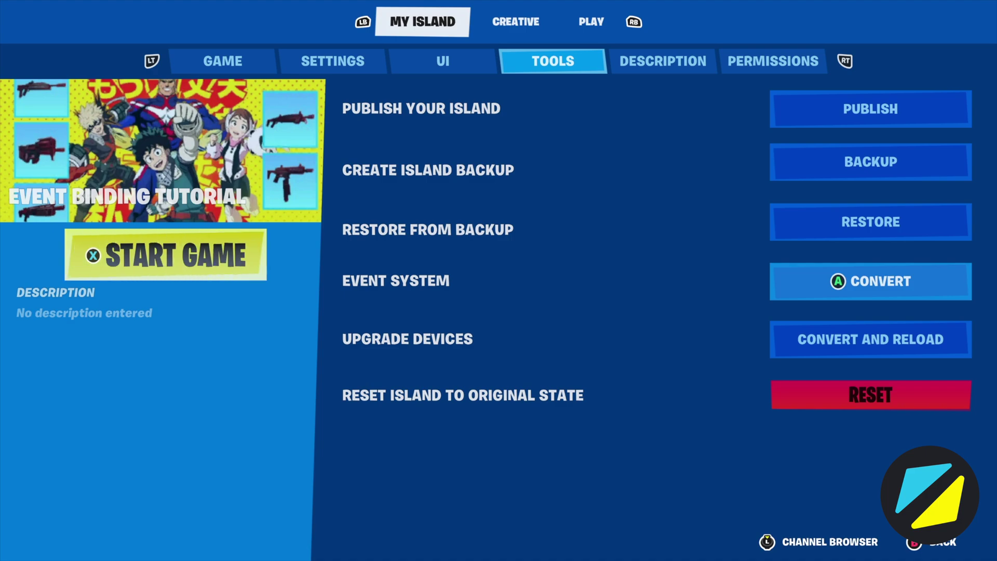
key(Return)
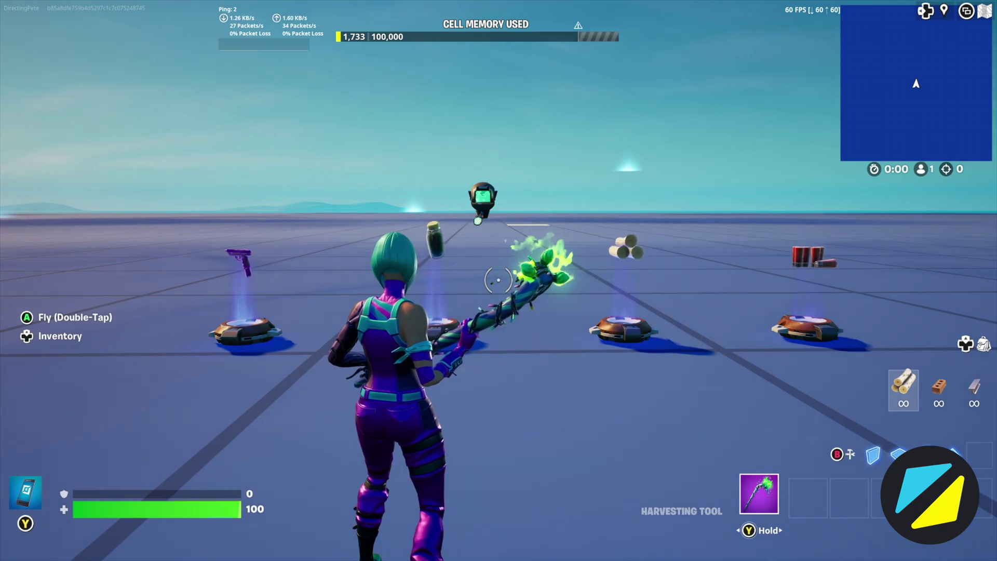
Examine the weapons granter's modified options, full option list and event bindings.
key(w)
key(e)
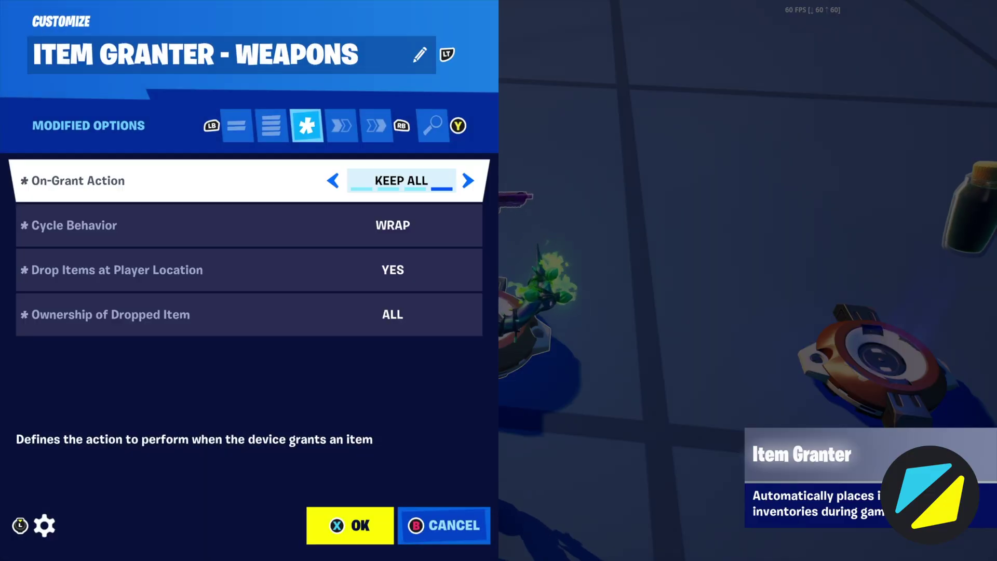
key(q)
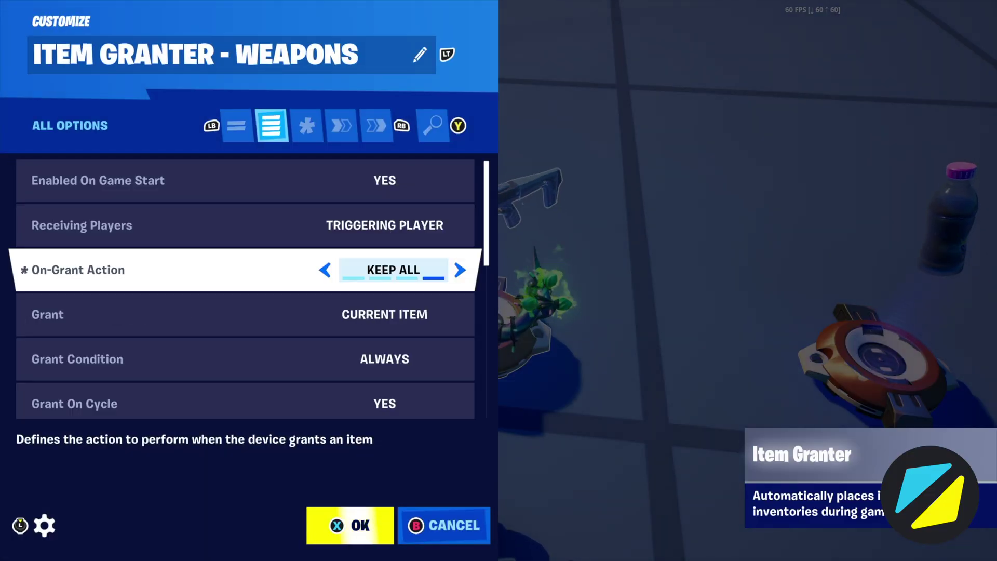
key(e)
key(e)
key(e)
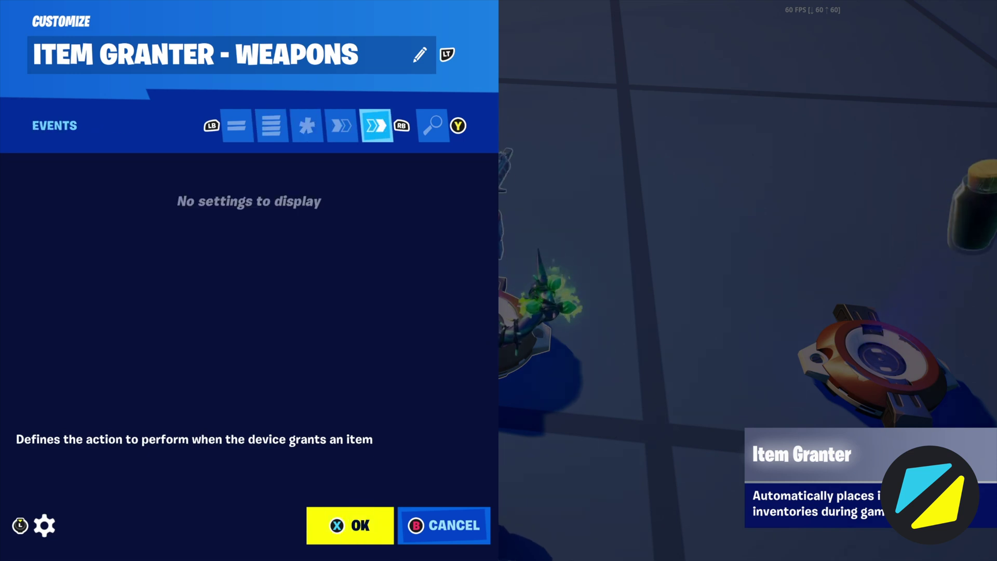
key(q)
key(q)
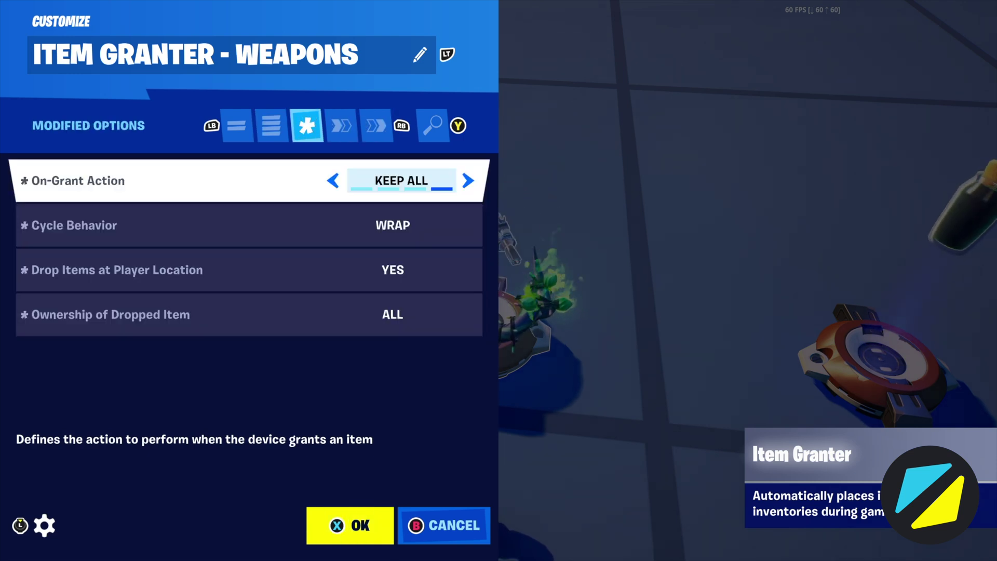
Check the resources granter's functions and events, and close its customization.
key(q)
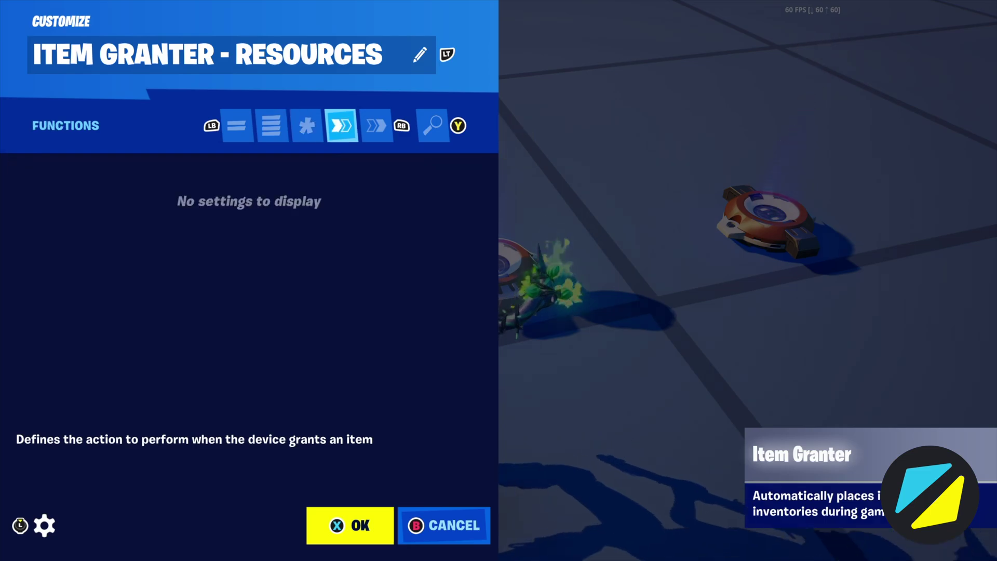
key(e)
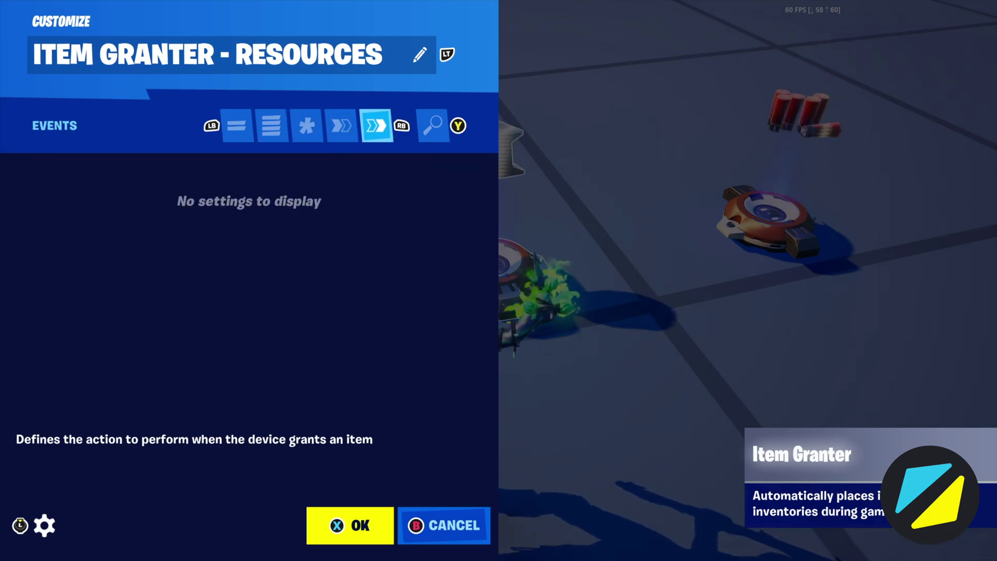
key(Escape)
Examine the ammo granter's events, functions and modified options, and close its customization.
key(w)
key(e)
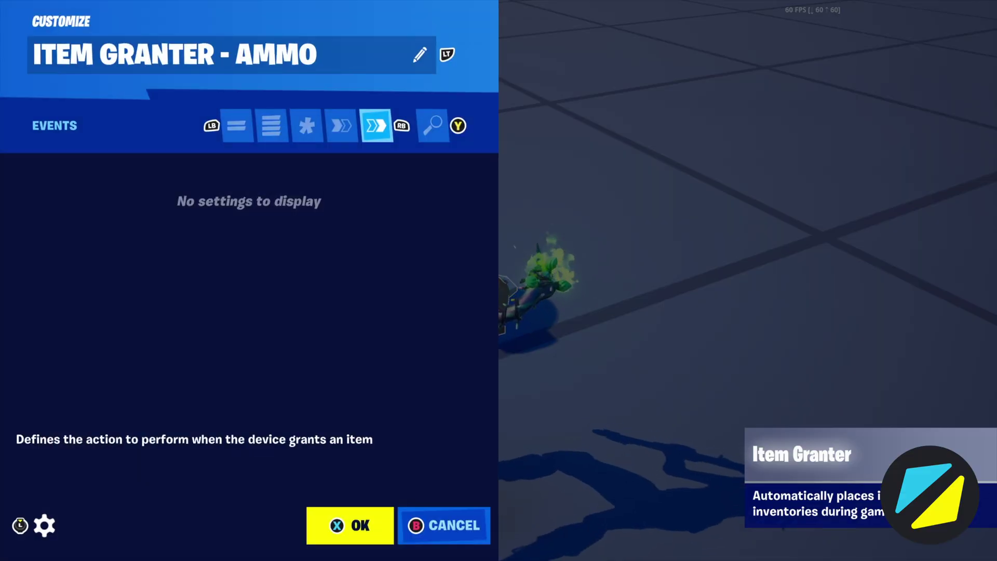
key(q)
key(q)
key(q)
key(e)
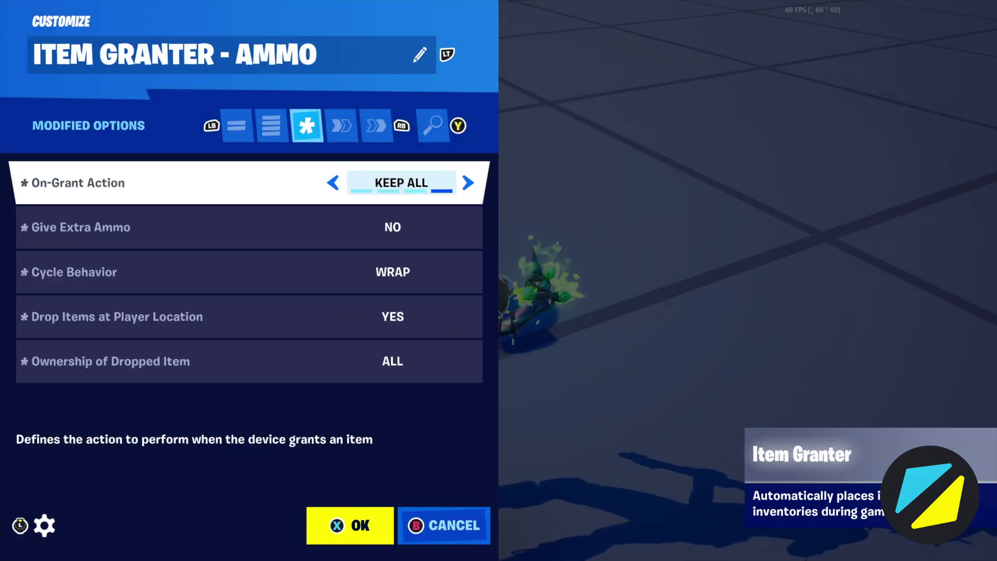
key(e)
key(e)
key(Escape)
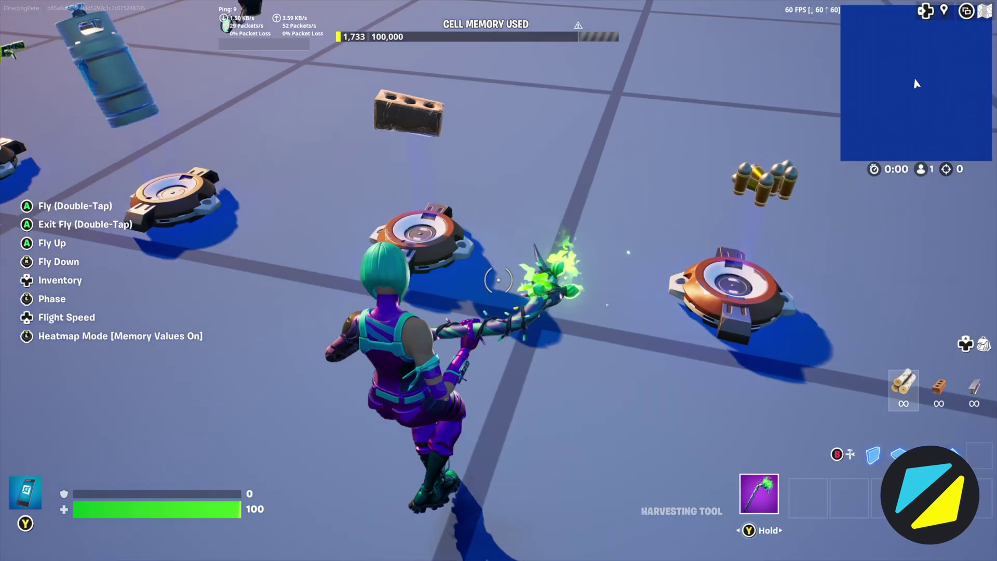
Review the custom loadout tracker's On Complete events and the item granter functions they are bound to.
key(w)
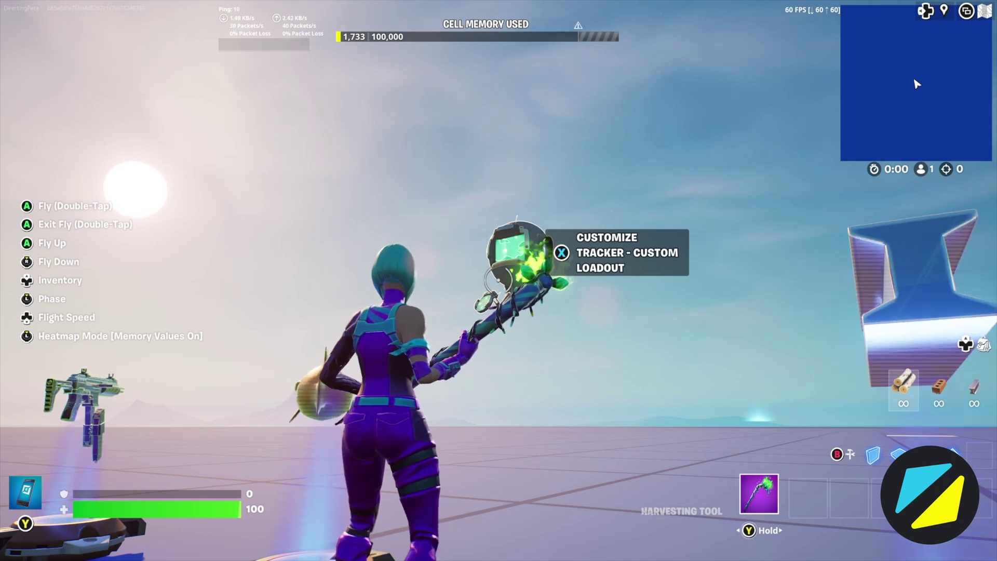
key(w)
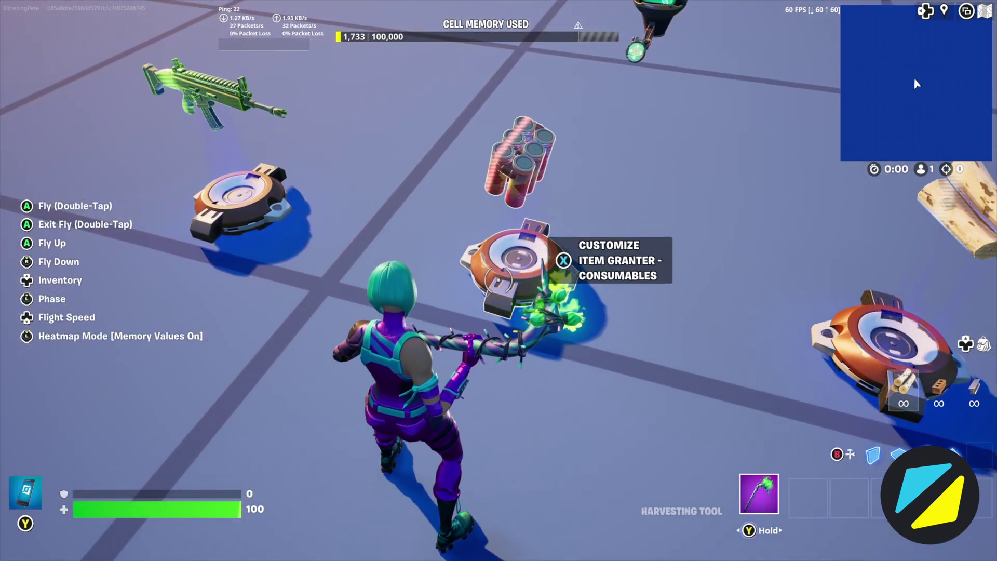
key(w)
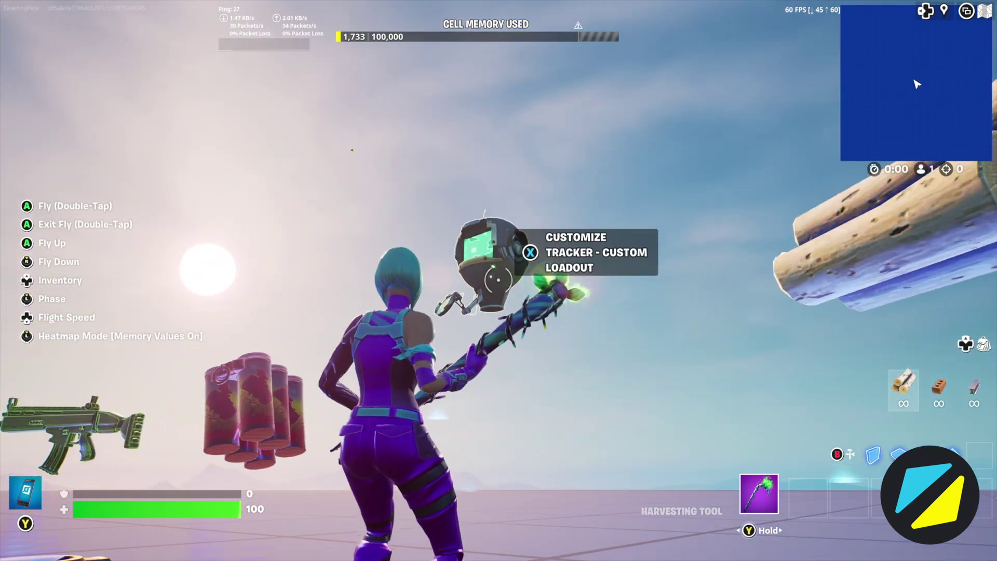
key(e)
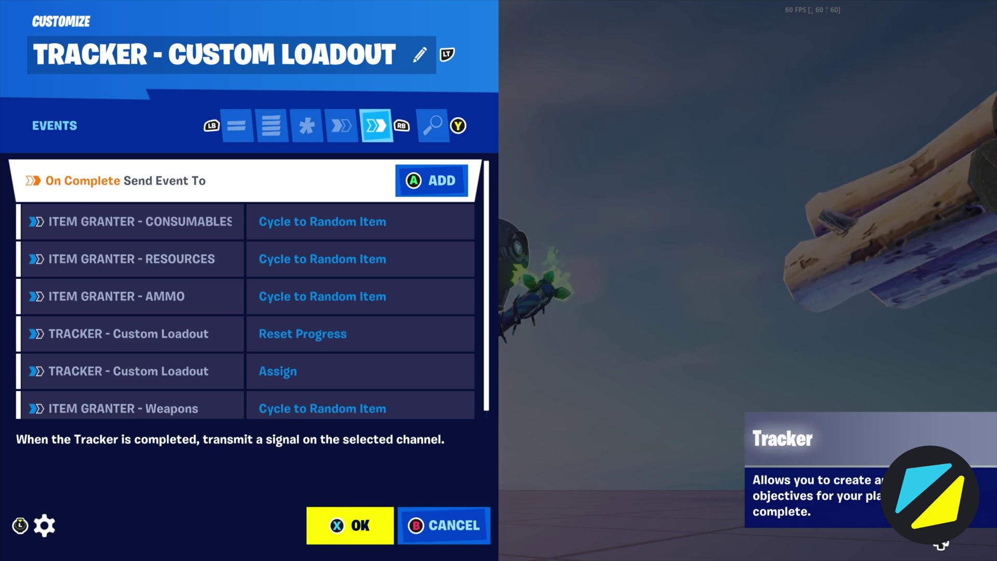
key(Down)
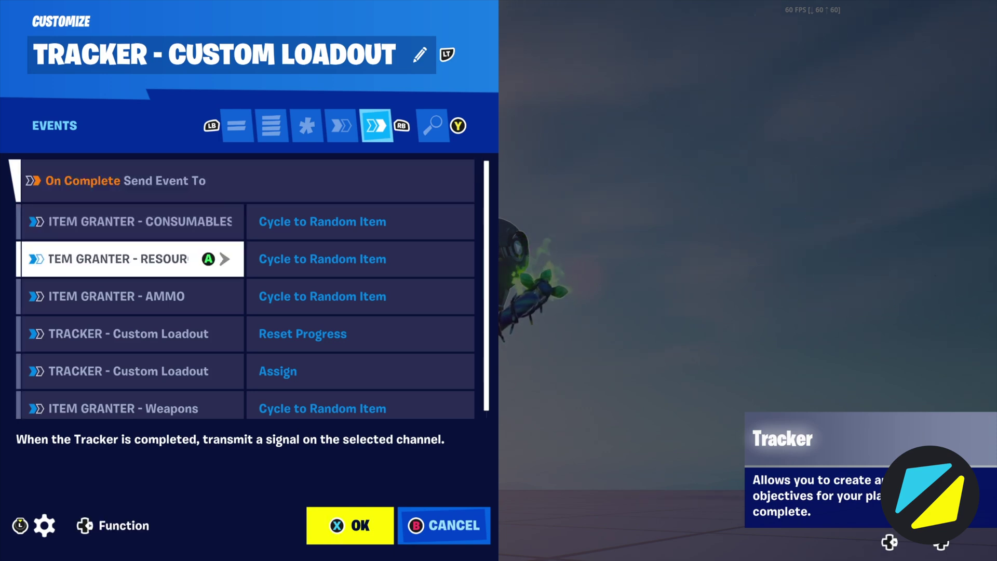
key(Down)
key(Up)
key(Down)
key(Up)
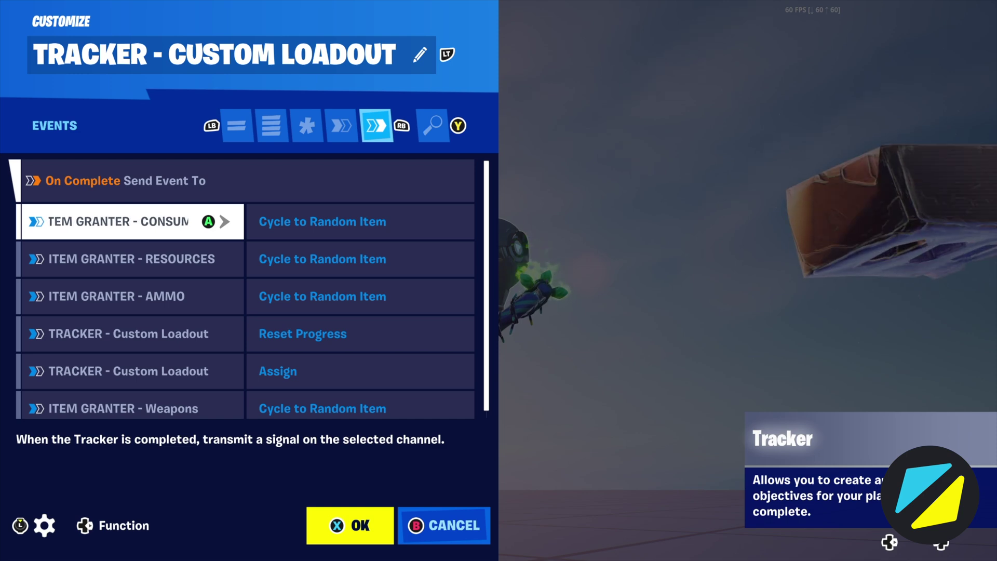
Go through the tracker's On Complete bindings from the consumables granter to the weapons granter, and close its customization.
key(Down)
key(Down)
key(Down)
key(Down)
key(Down)
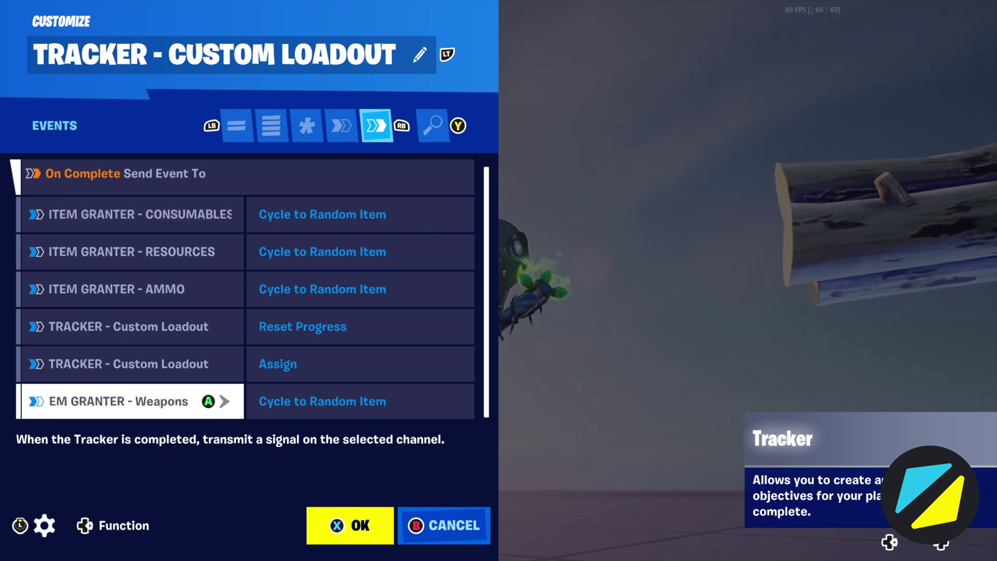
key(Up)
key(Up)
key(Up)
key(Up)
key(Up)
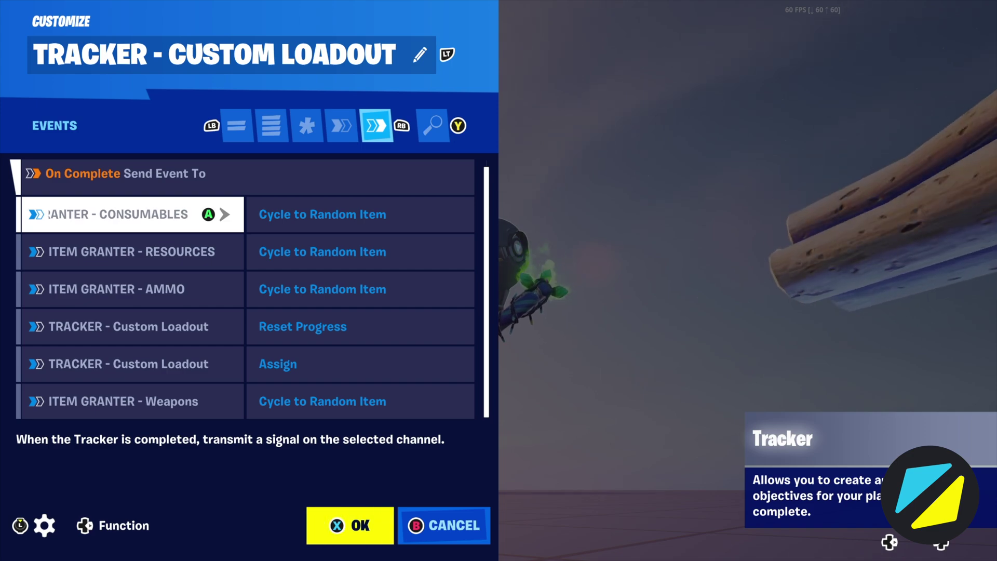
key(Escape)
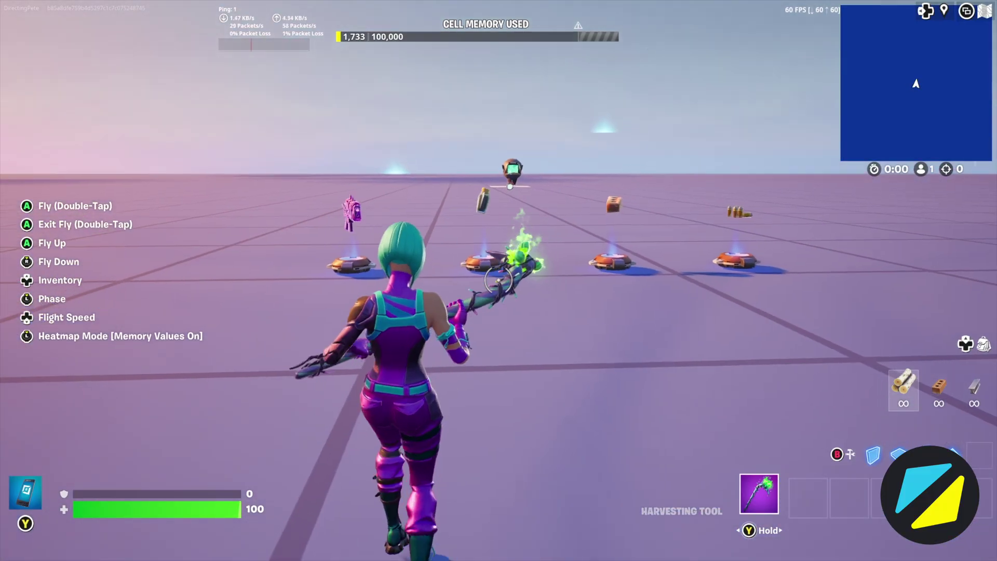
Add Ammo: Rockets from the Creative consumables to the chest contents and create the chest on the island.
key(Tab)
key(q)
key(e)
key(e)
key(e)
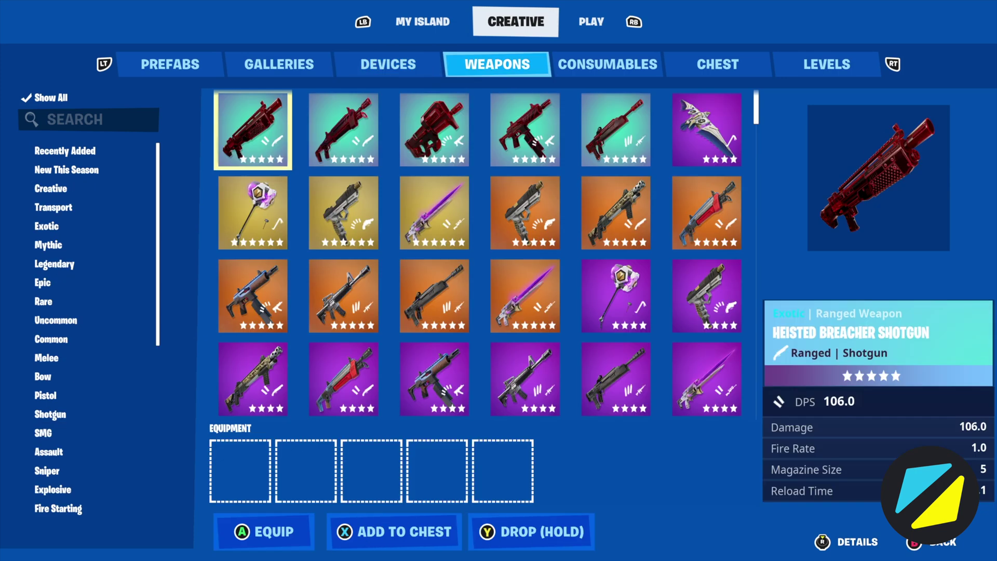
key(e)
key(e)
key(q)
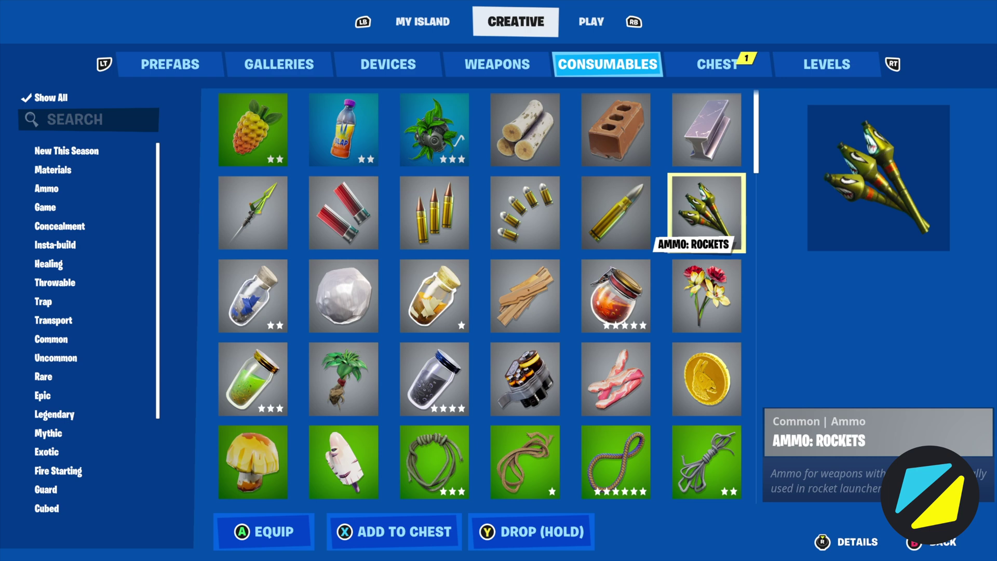
key(e)
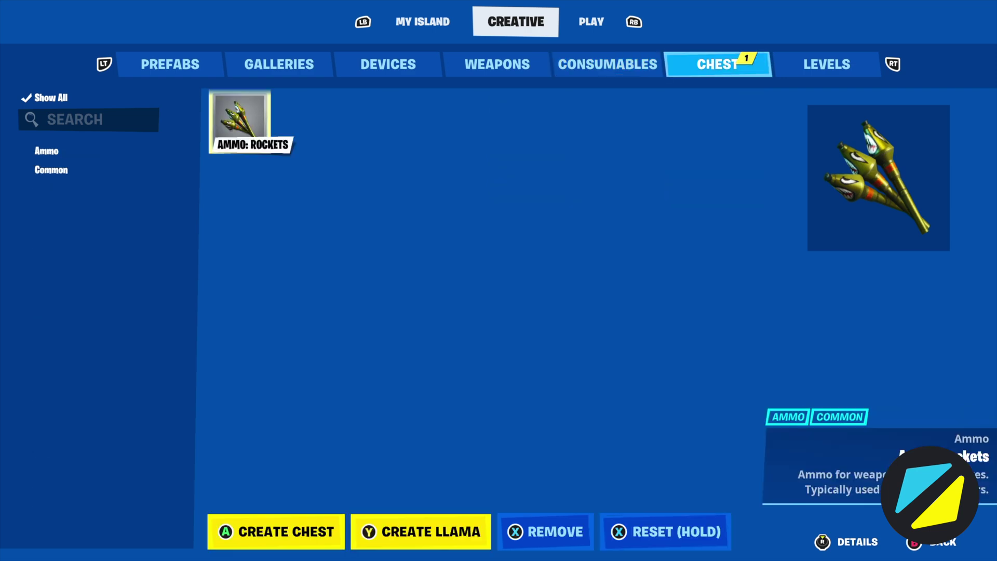
key(Return)
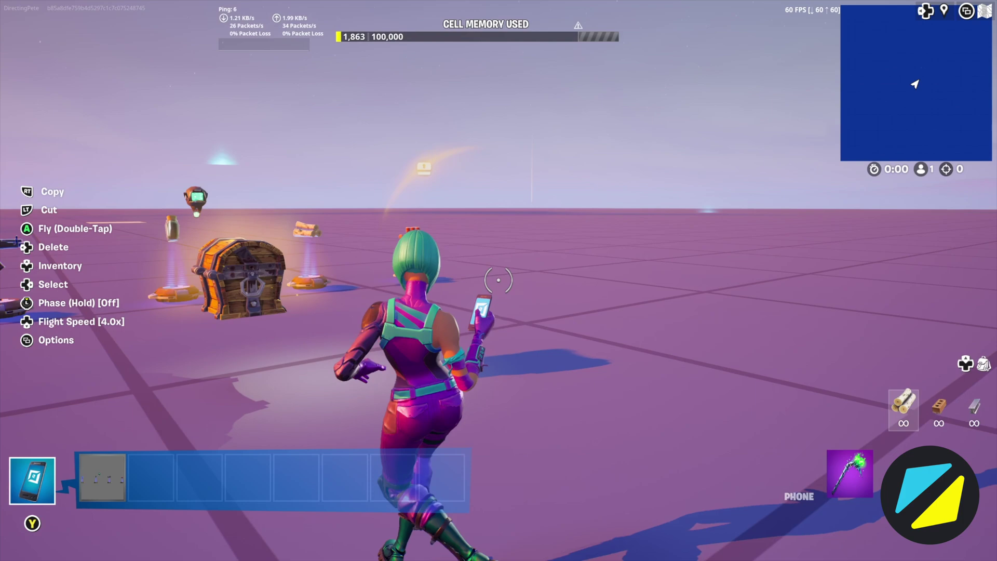
Pick up the new chest with the phone and place it in front of the row of item granters.
click(916, 83)
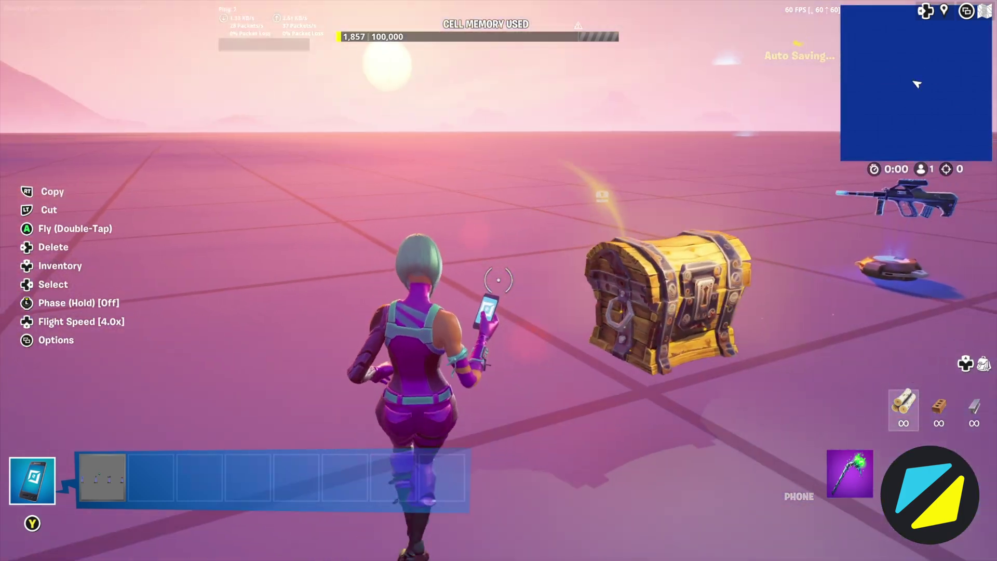
click(499, 280)
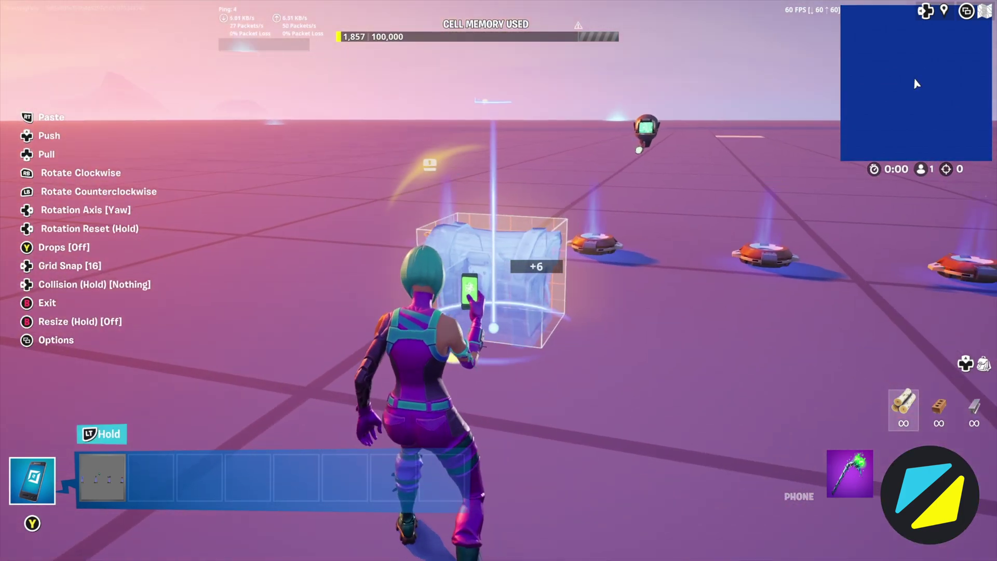
click(917, 83)
key(s)
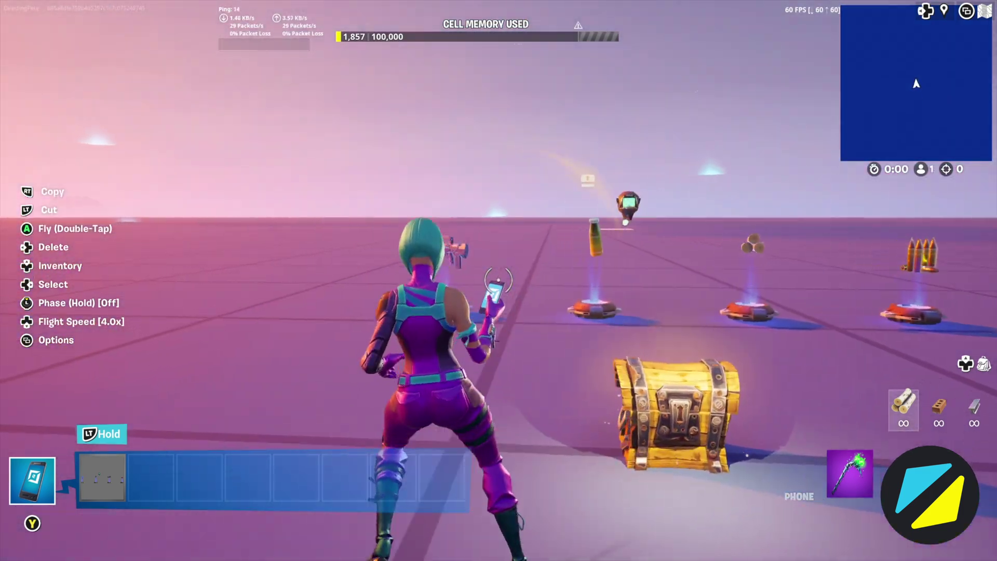
Start the game, open the chest and collect the items it drops to test the custom loadout.
key(Escape)
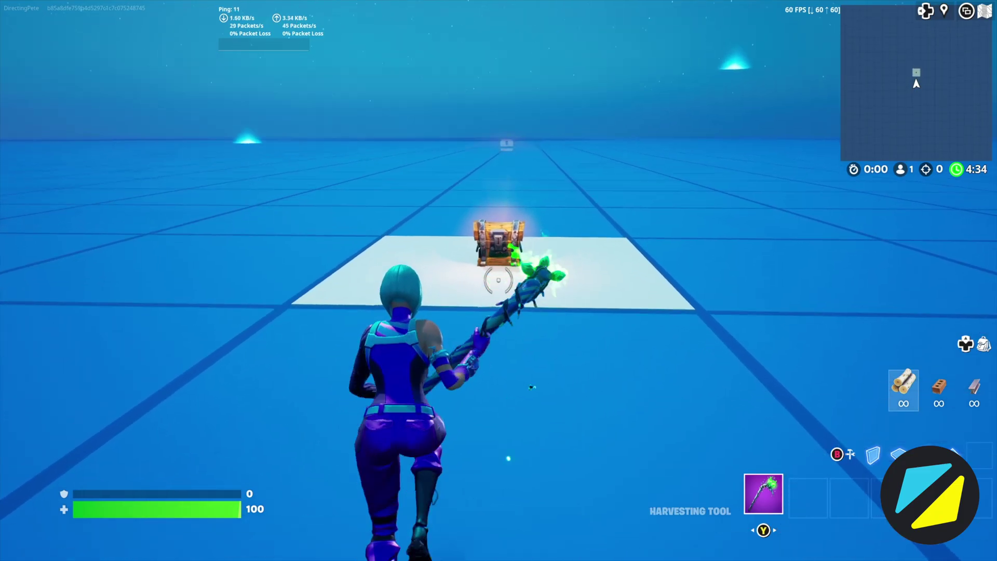
key(w)
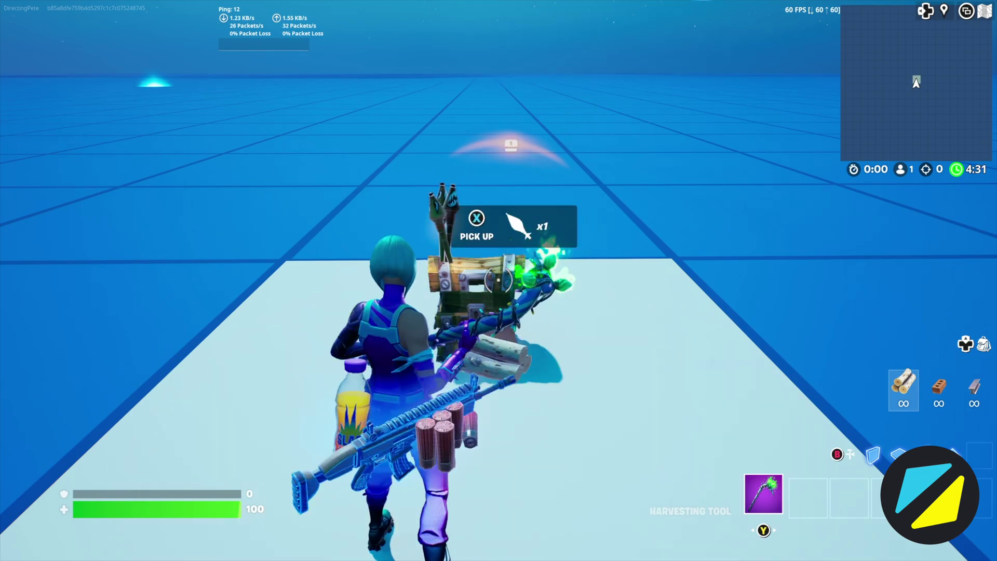
key(s)
key(w)
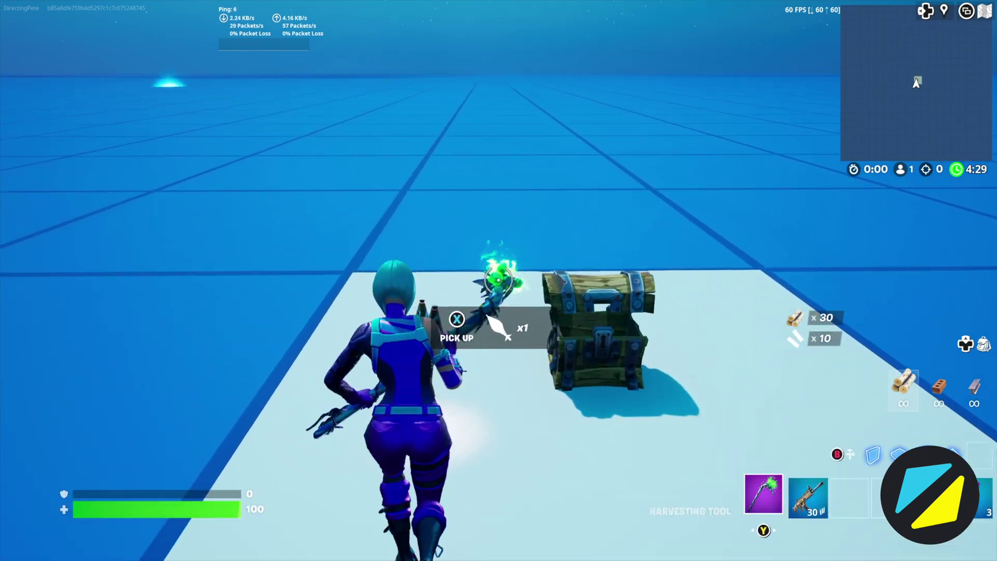